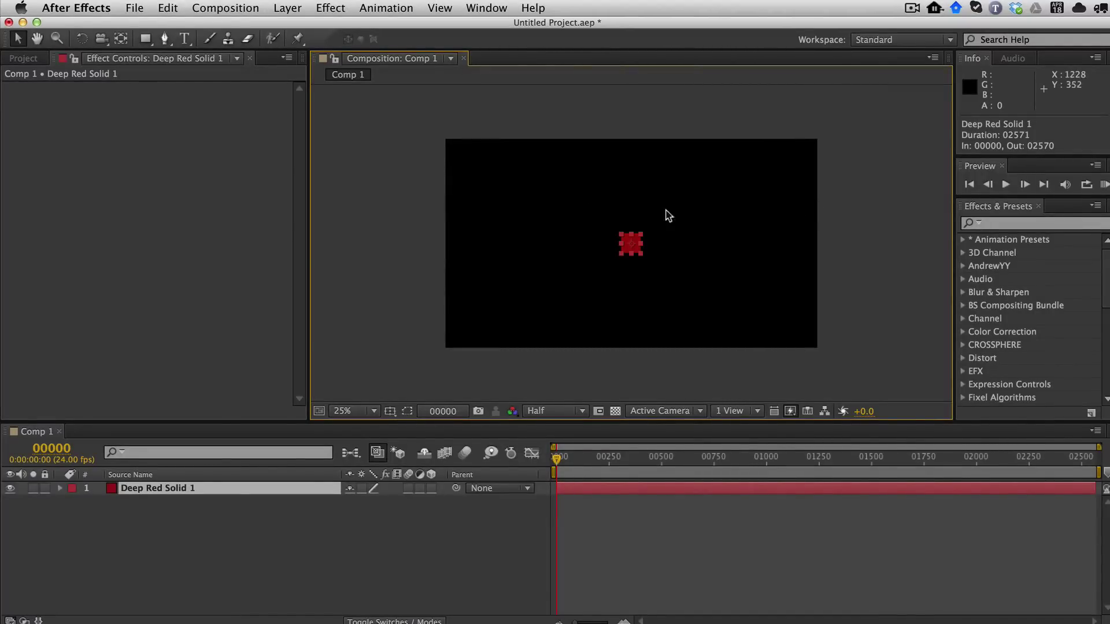
Step: Open the SlimExpressionControls panel, move it to the right, and select Deep Red Solid 1
{"action": "left_click", "coordinate": [488, 7]}
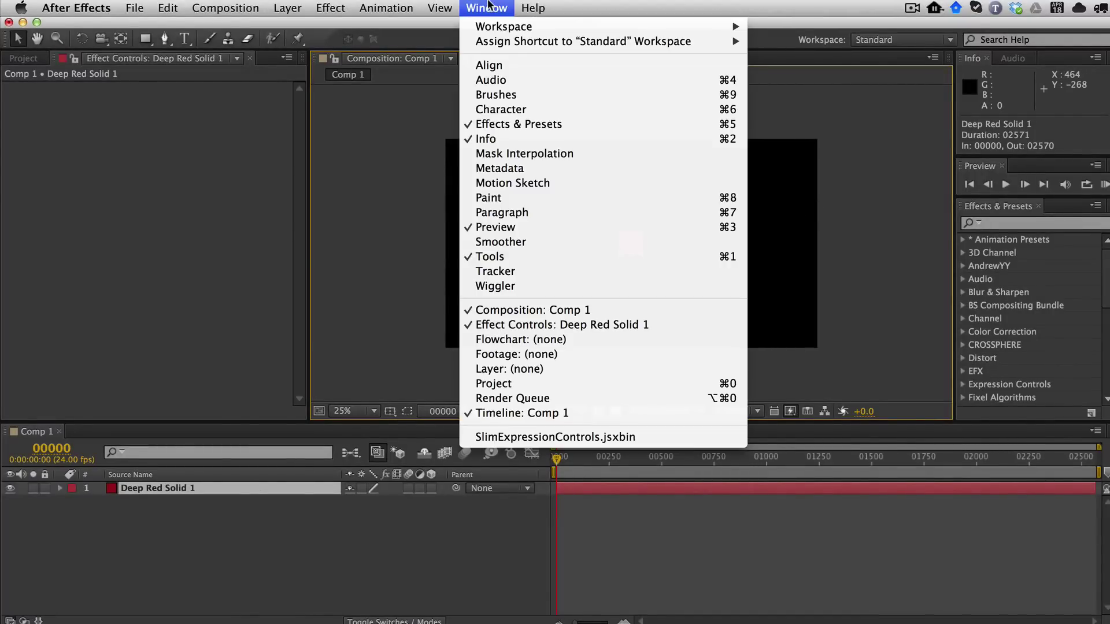
{"action": "left_click", "coordinate": [562, 438]}
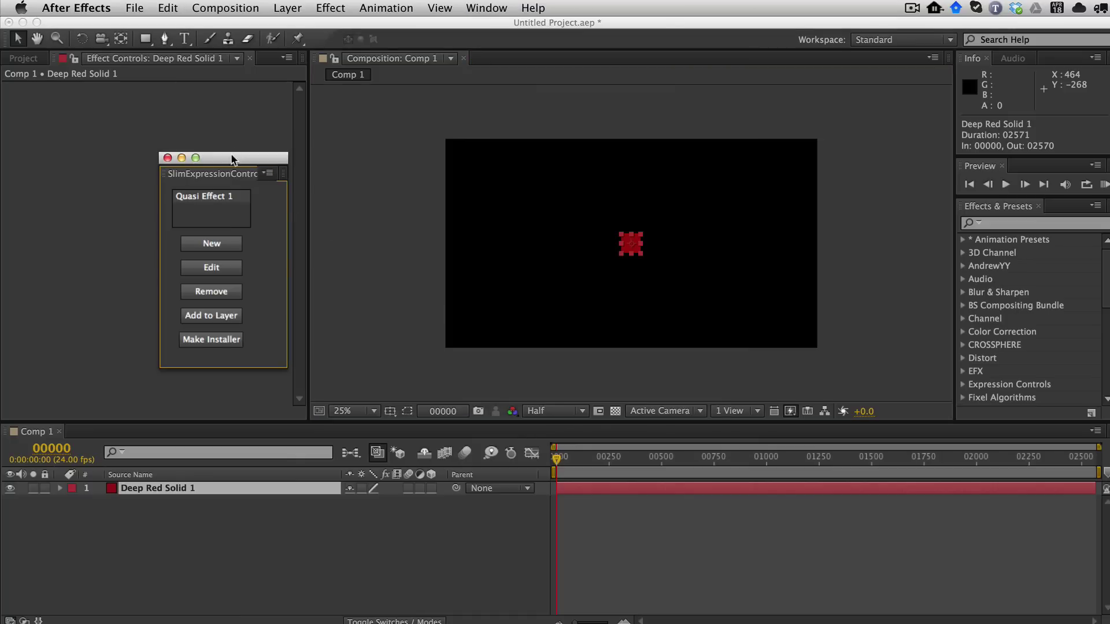
{"action": "left_click_drag", "start_coordinate": [233, 159], "coordinate": [913, 143]}
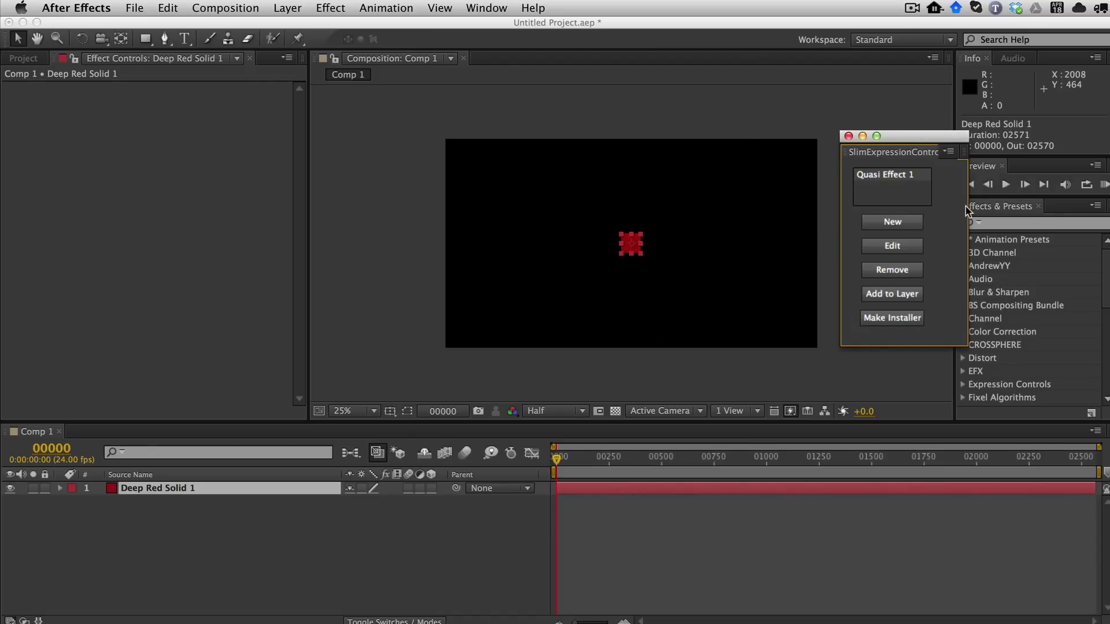
{"action": "left_click", "coordinate": [152, 543]}
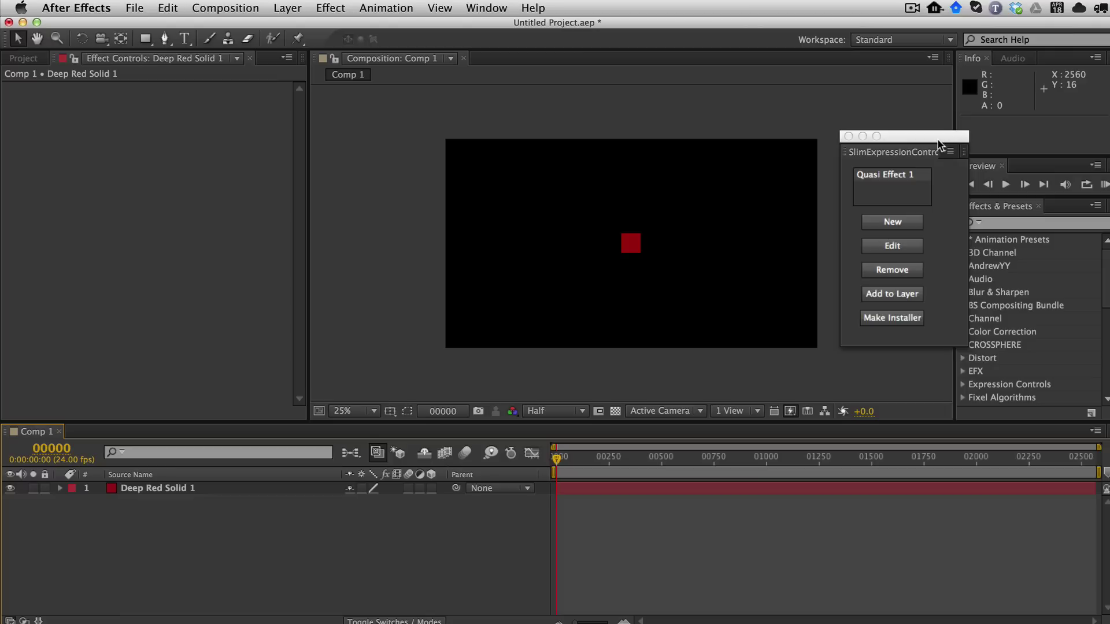
{"action": "left_click_drag", "start_coordinate": [938, 137], "coordinate": [969, 132]}
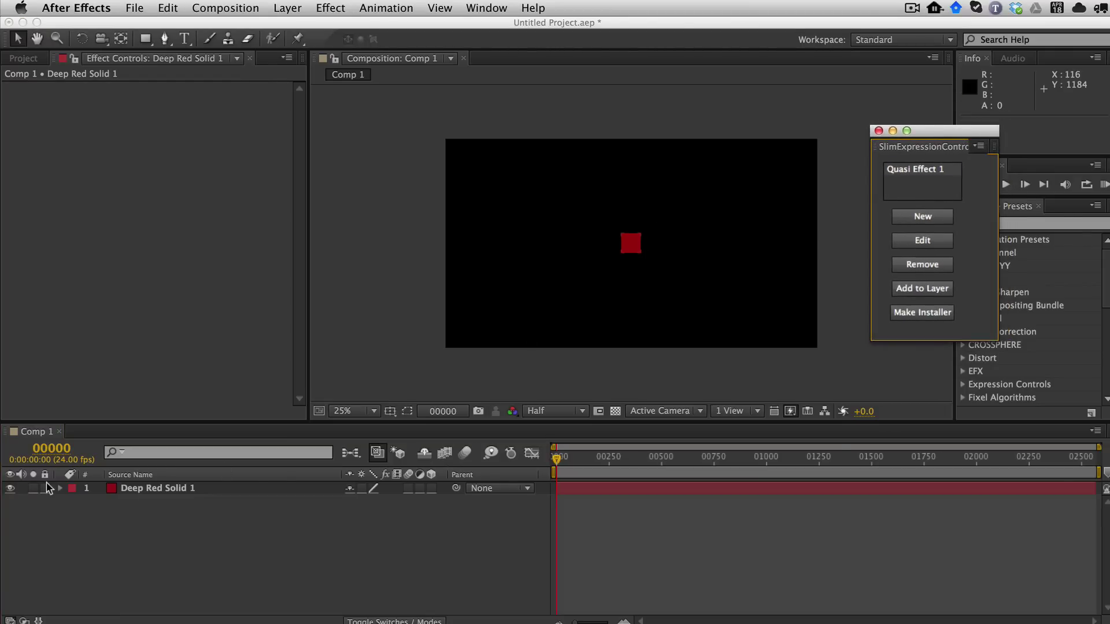
{"action": "left_click", "coordinate": [157, 490]}
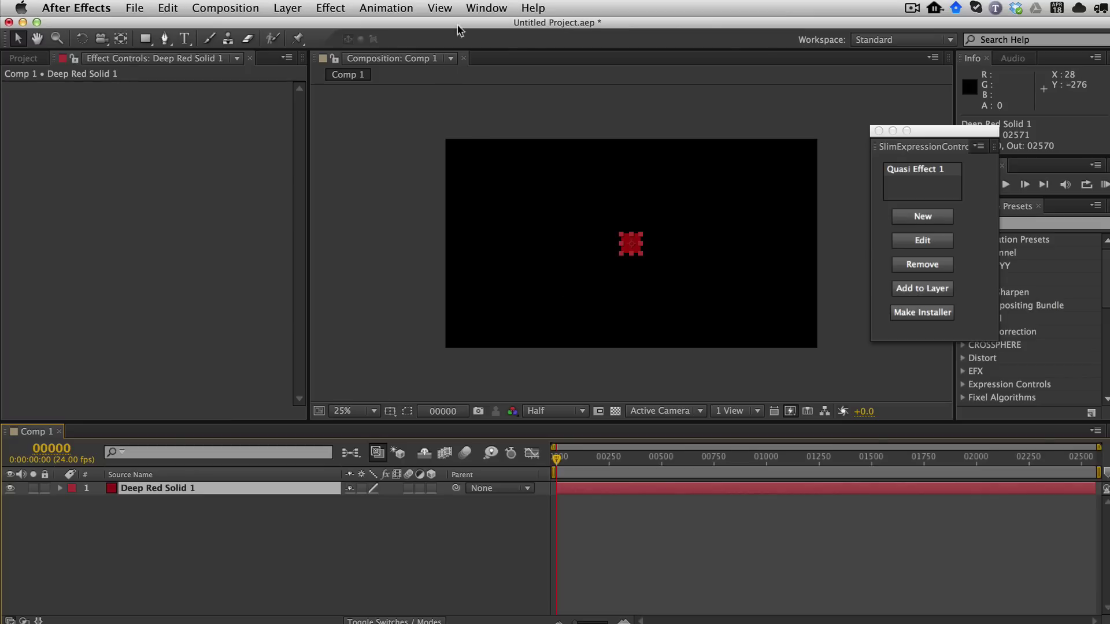
Step: Add a Slider Control named X Position and a duplicate renamed Y Position
{"action": "left_click", "coordinate": [334, 8]}
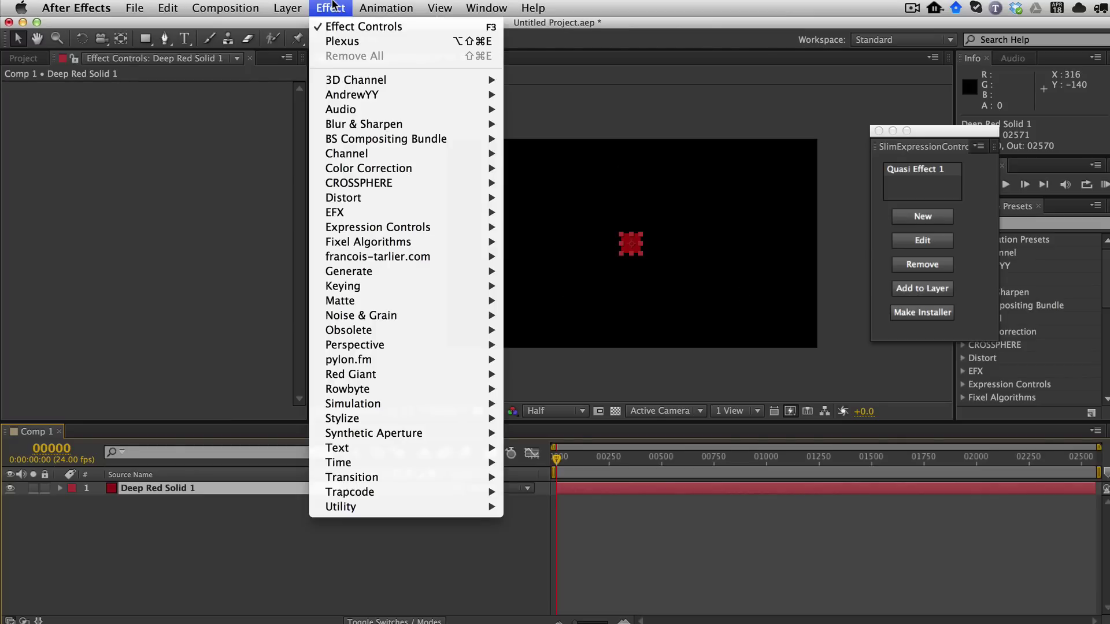
{"action": "mouse_move", "coordinate": [377, 227]}
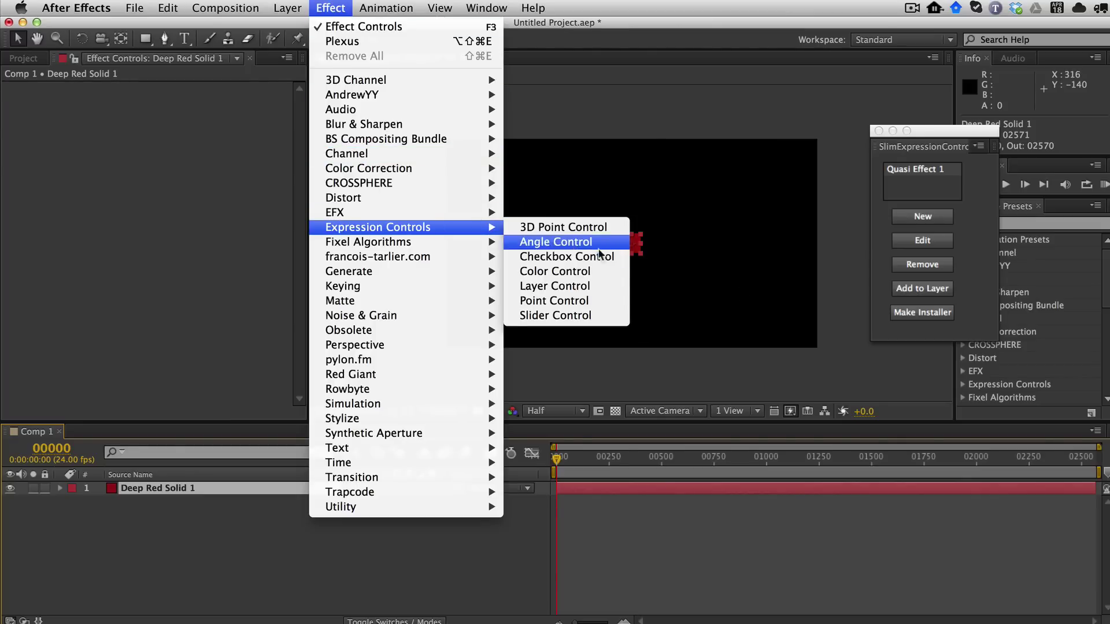
{"action": "left_click", "coordinate": [568, 316]}
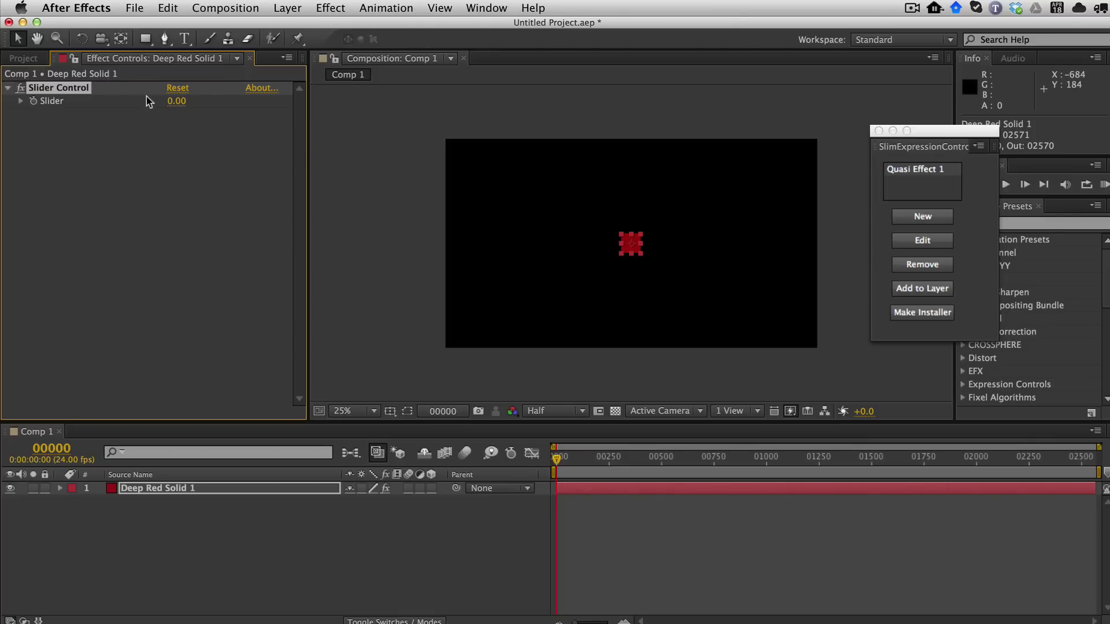
{"action": "key", "text": "Return"}
{"action": "type", "text": "Y"}
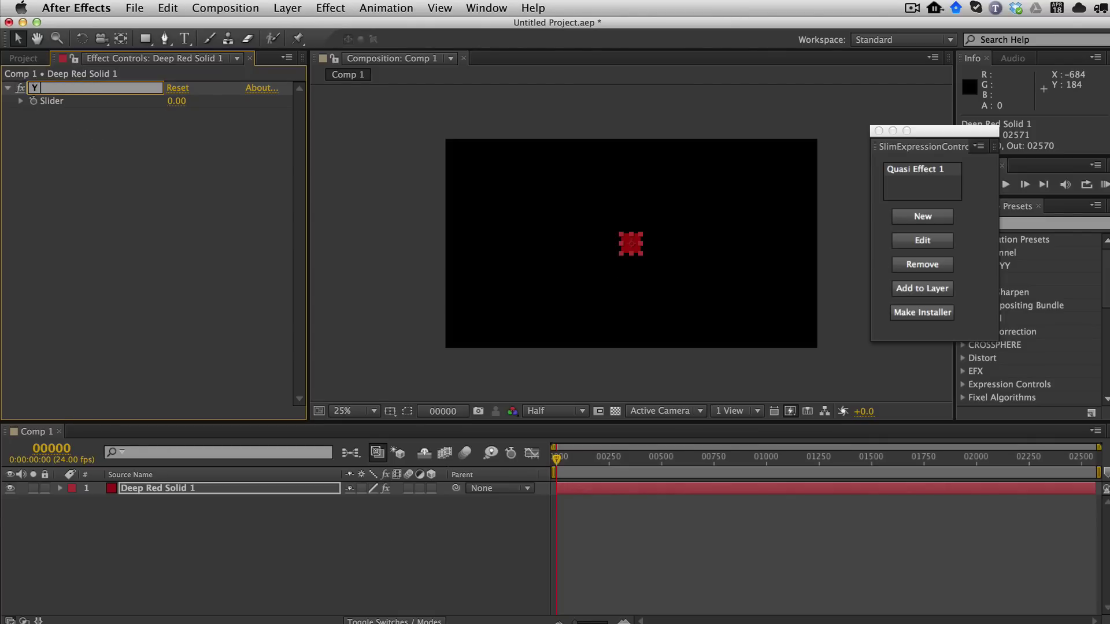
{"action": "type", "text": " Poai"}
{"action": "type", "text": "on"}
{"action": "key", "text": "Return"}
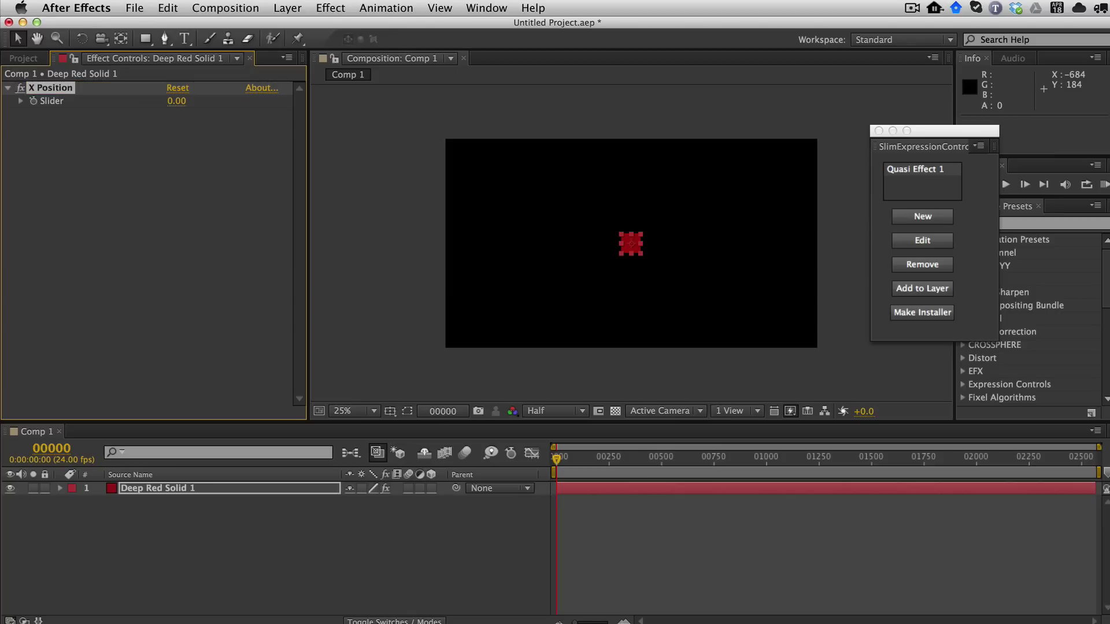
{"action": "key", "text": "ctrl+d"}
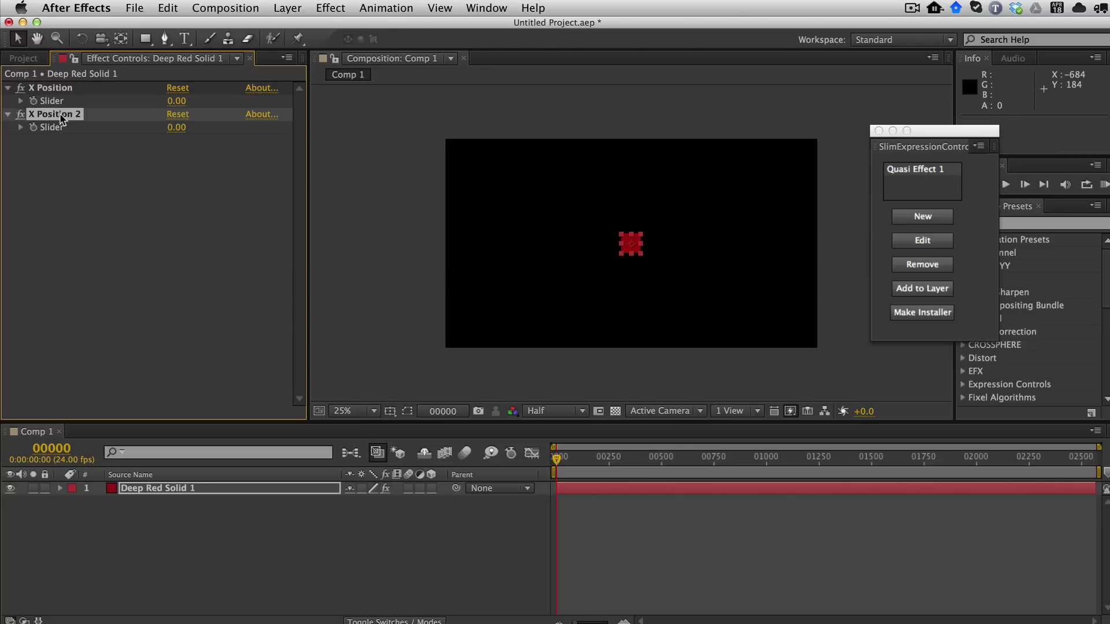
{"action": "key", "text": "Return"}
{"action": "type", "text": "Y Posi"}
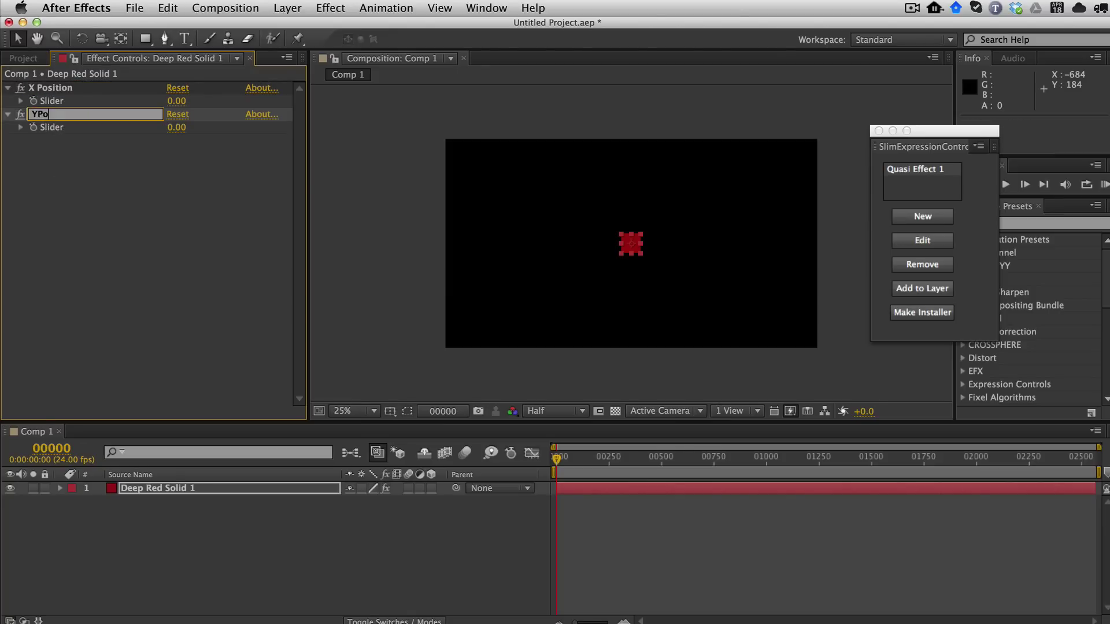
{"action": "type", "text": "tion"}
{"action": "key", "text": "Return"}
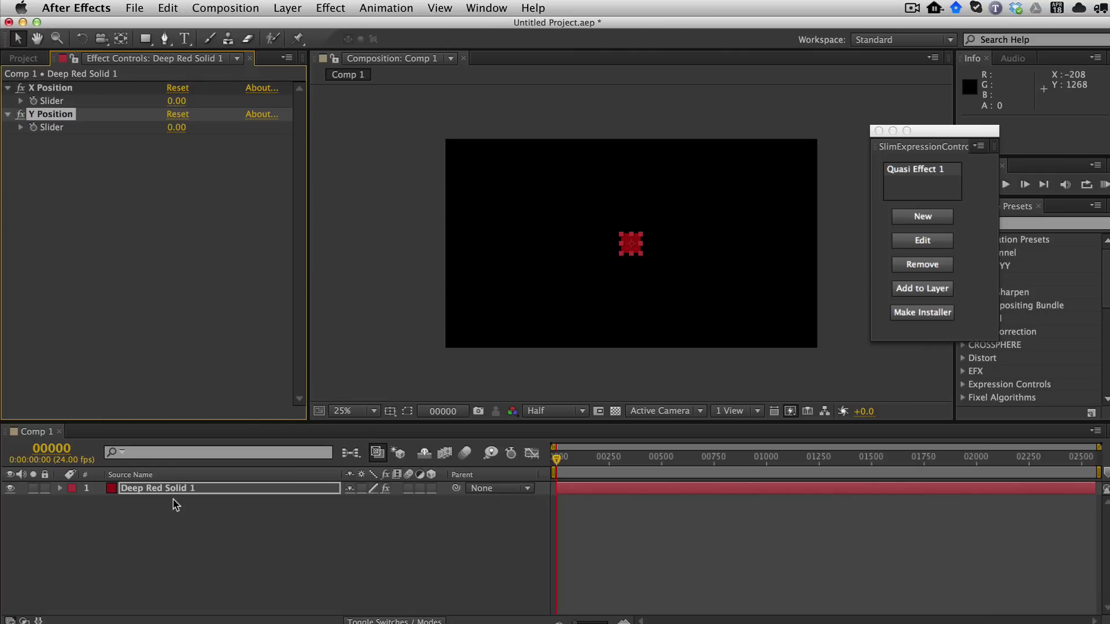
Step: Drive Position with an expression pick-whipped to the X Position and Y Position sliders
{"action": "left_click", "coordinate": [177, 493]}
{"action": "key", "text": "p"}
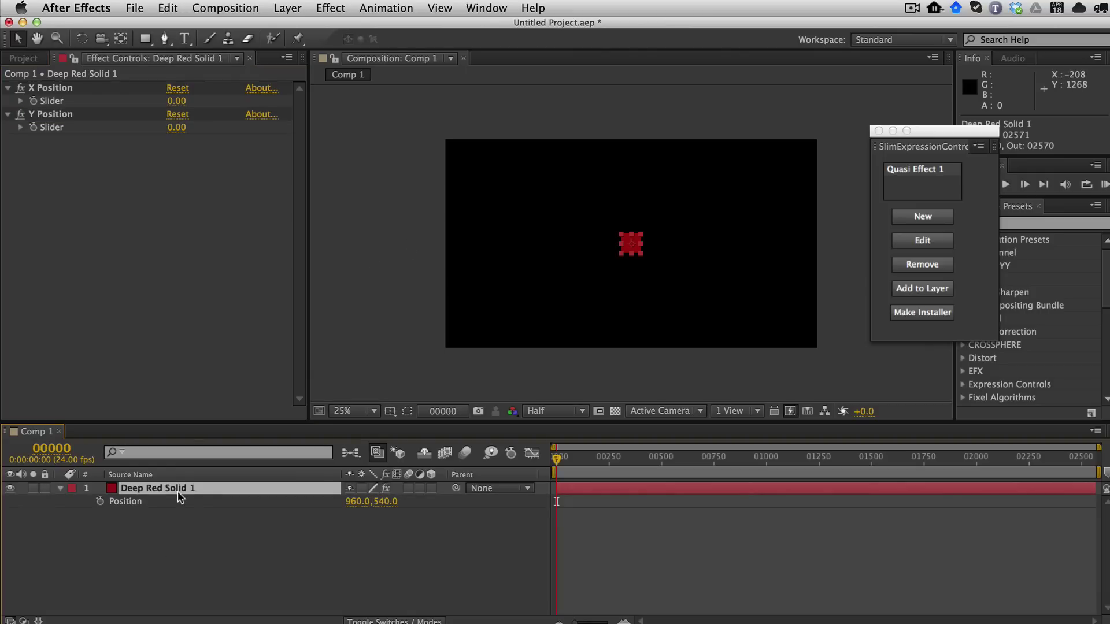
{"action": "left_click", "coordinate": [100, 502], "text": "alt"}
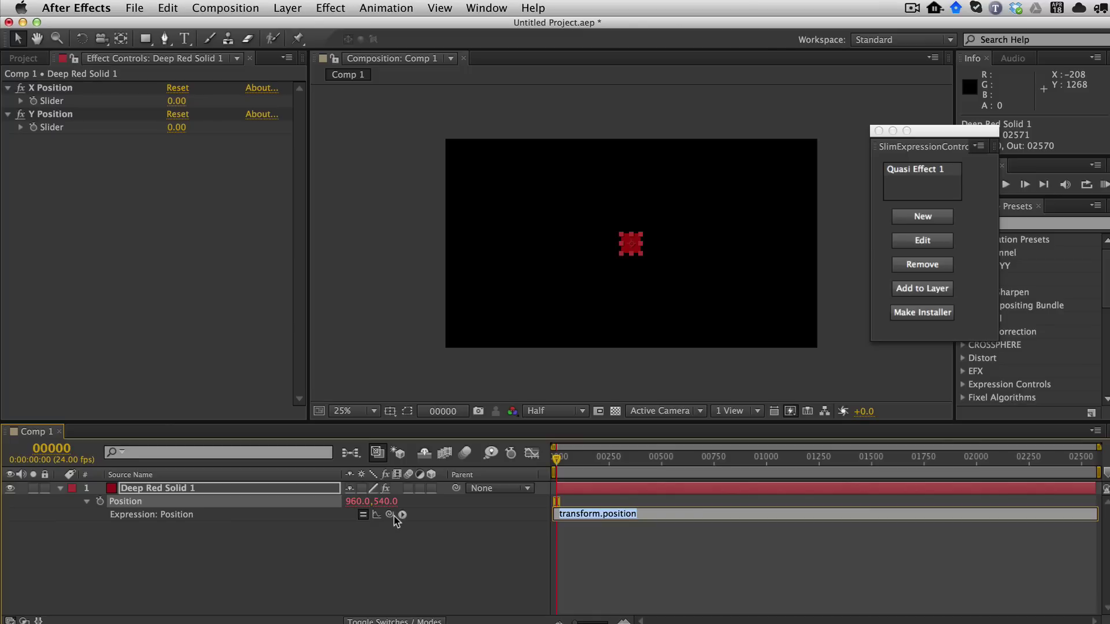
{"action": "type", "text": "["}
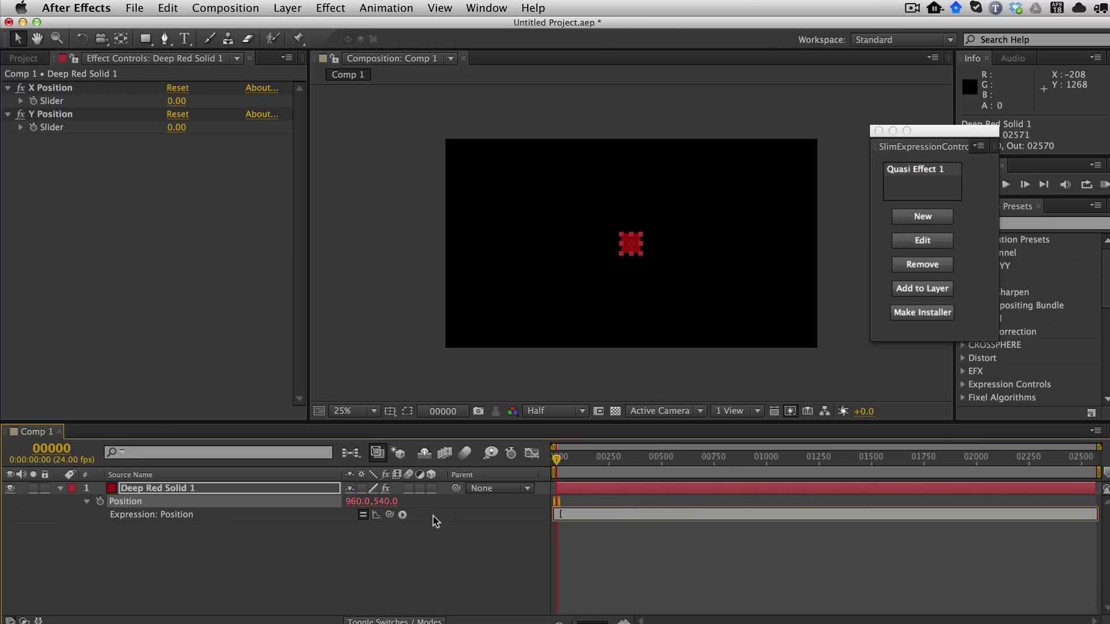
{"action": "left_click_drag", "start_coordinate": [389, 515], "coordinate": [53, 103]}
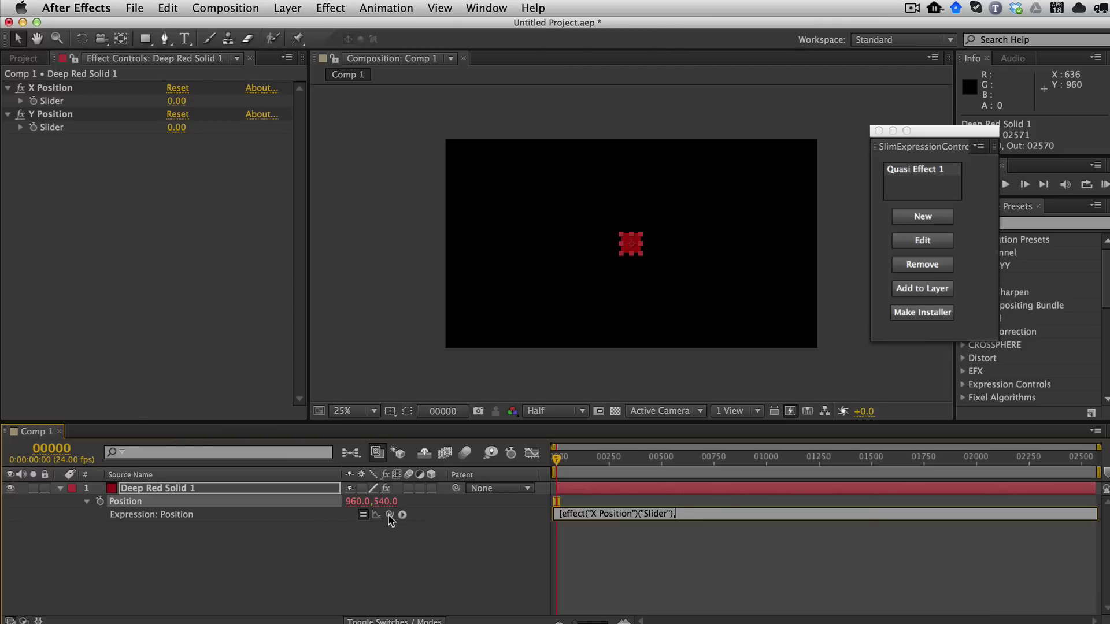
{"action": "left_click_drag", "start_coordinate": [390, 515], "coordinate": [62, 134]}
{"action": "left_click_drag", "start_coordinate": [389, 514], "coordinate": [53, 132]}
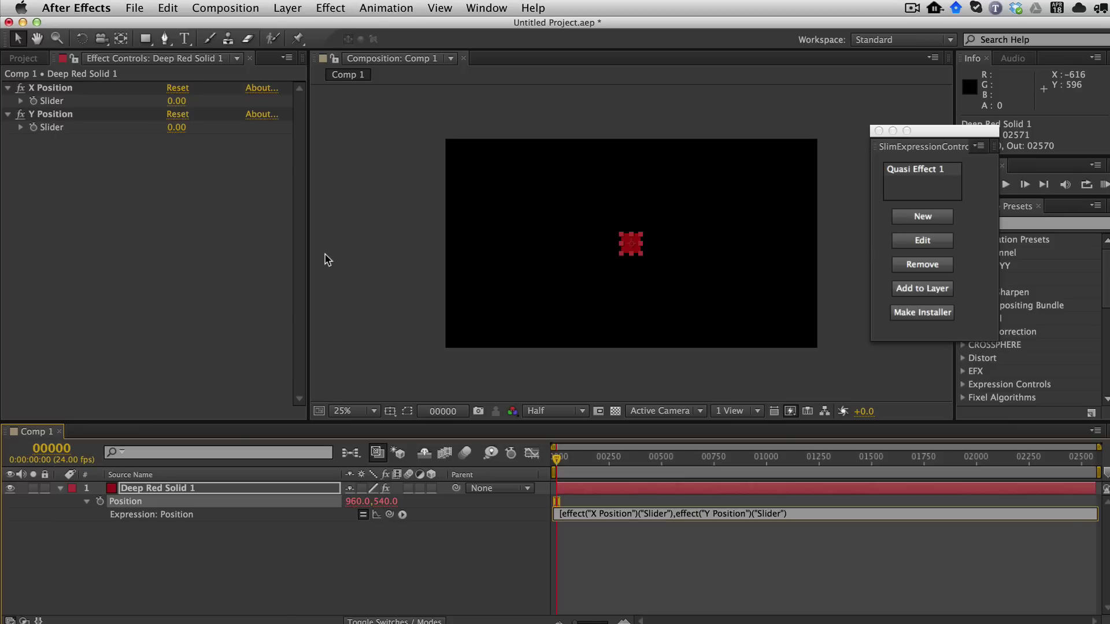
{"action": "left_click", "coordinate": [697, 584]}
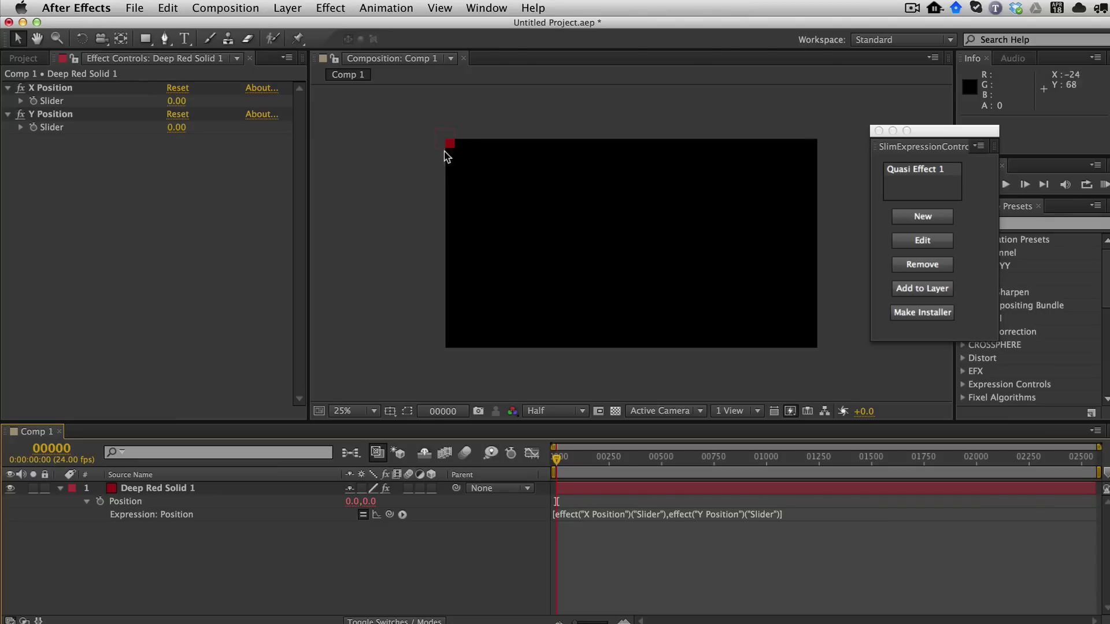
Step: Scrub the X Position slider to 3533, pushing the solid off the right edge
{"action": "mouse_move", "coordinate": [176, 100]}
{"action": "left_mouse_down"}
{"action": "mouse_move", "coordinate": [905, 74]}
{"action": "mouse_move", "coordinate": [410, 105]}
{"action": "left_mouse_up"}
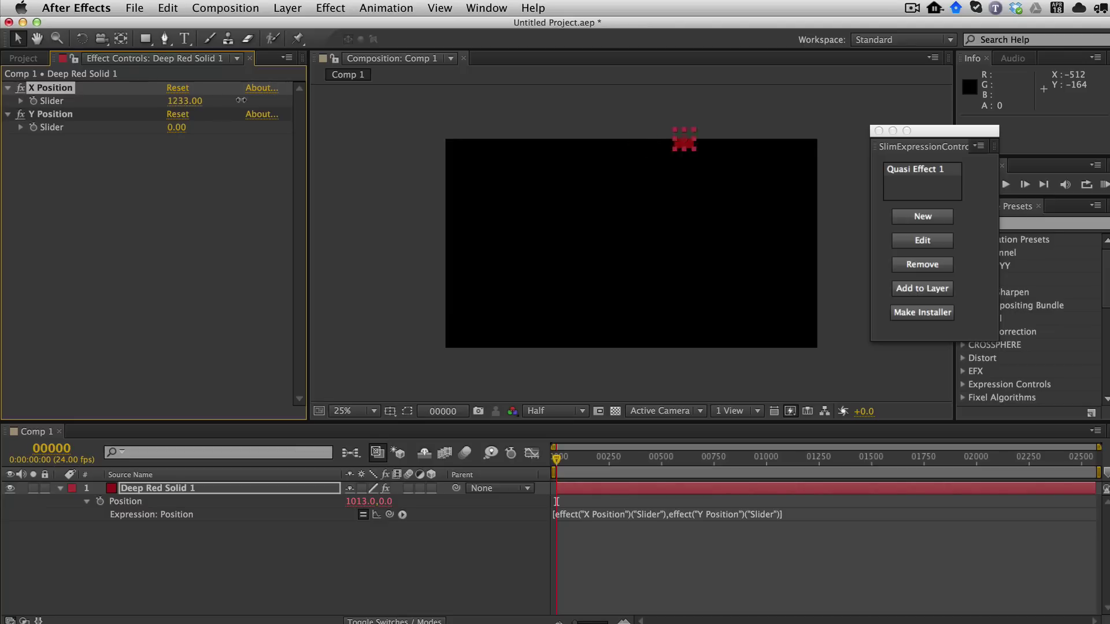
{"action": "mouse_move", "coordinate": [410, 104]}
{"action": "left_mouse_down"}
{"action": "mouse_move", "coordinate": [166, 106]}
{"action": "mouse_move", "coordinate": [259, 110]}
{"action": "left_mouse_up"}
{"action": "left_click", "coordinate": [150, 187]}
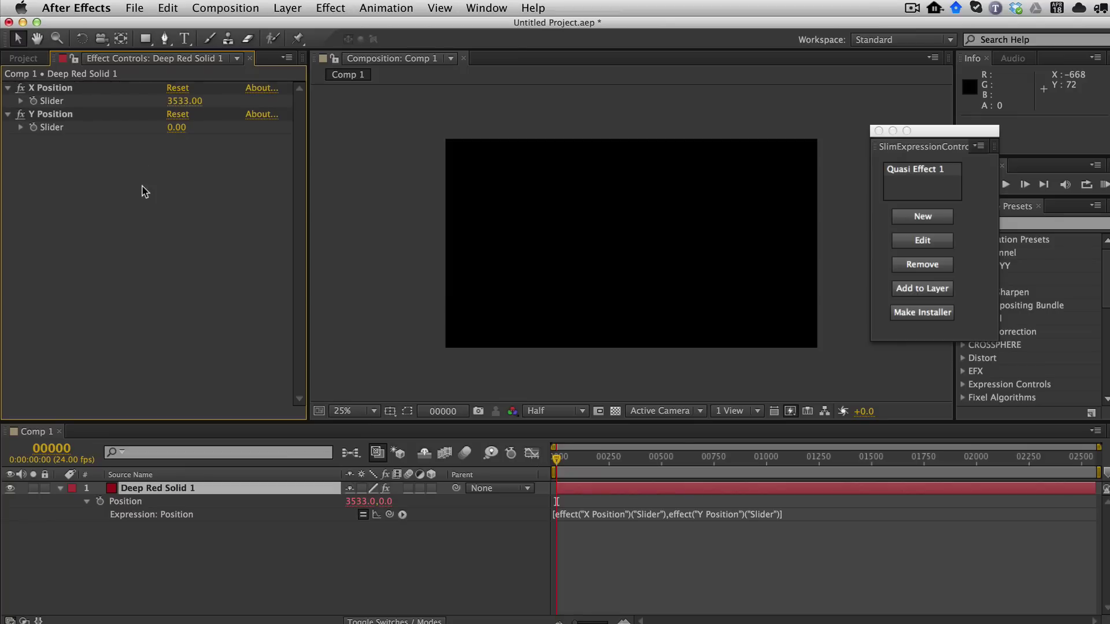
Step: Duplicate Y Position into an X Scale slider, then duplicate that into Y Scale
{"action": "left_click", "coordinate": [63, 117]}
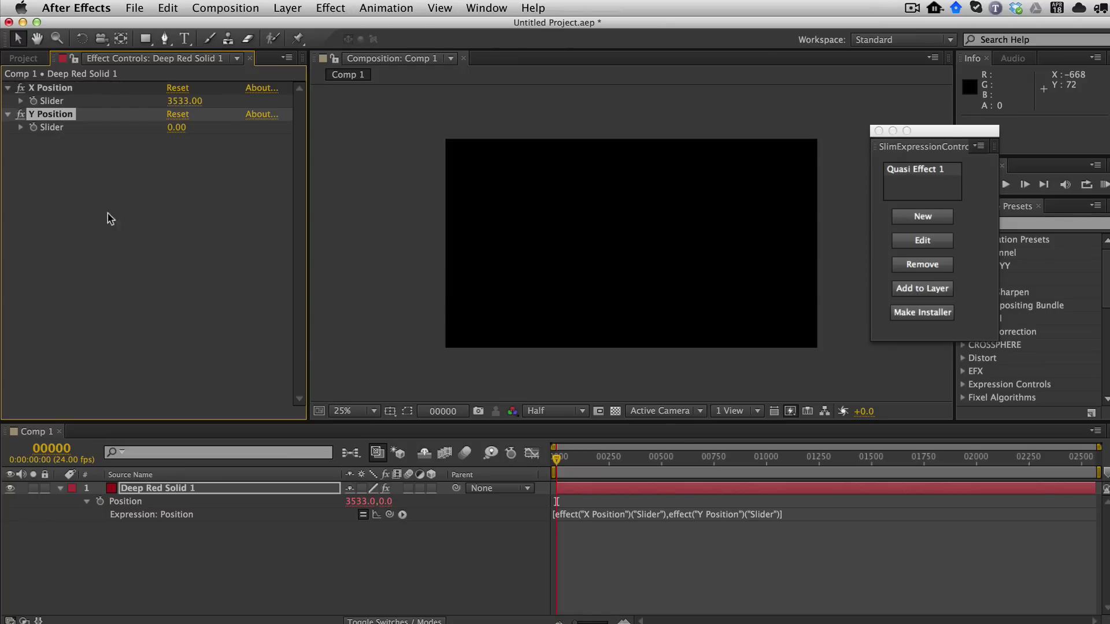
{"action": "key", "text": "ctrl+d"}
{"action": "key", "text": "Return"}
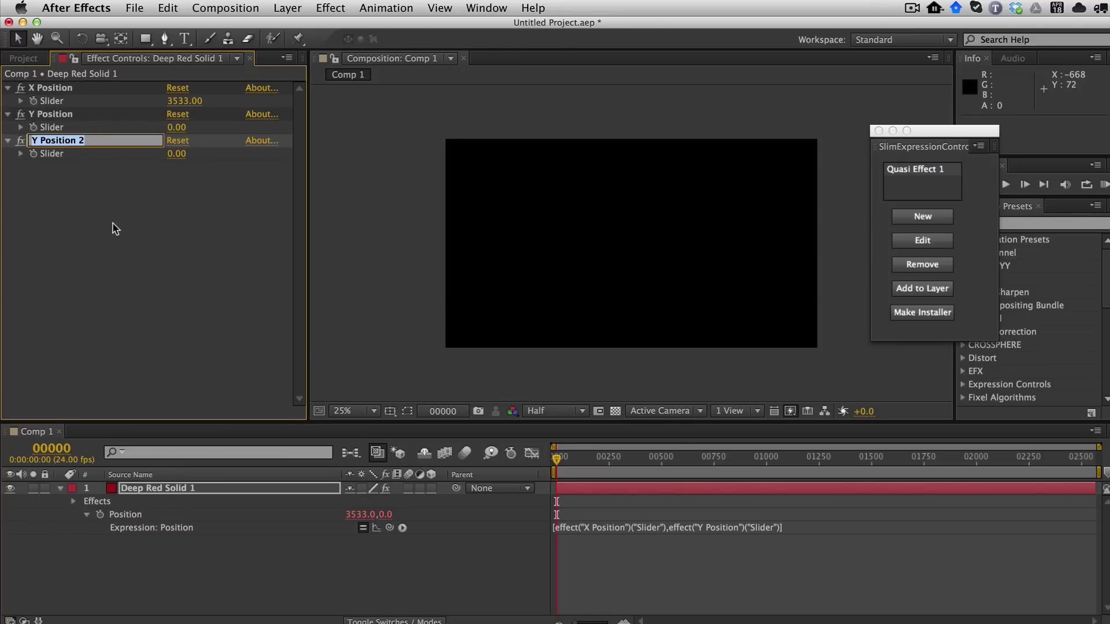
{"action": "type", "text": "X Scale"}
{"action": "key", "text": "Return"}
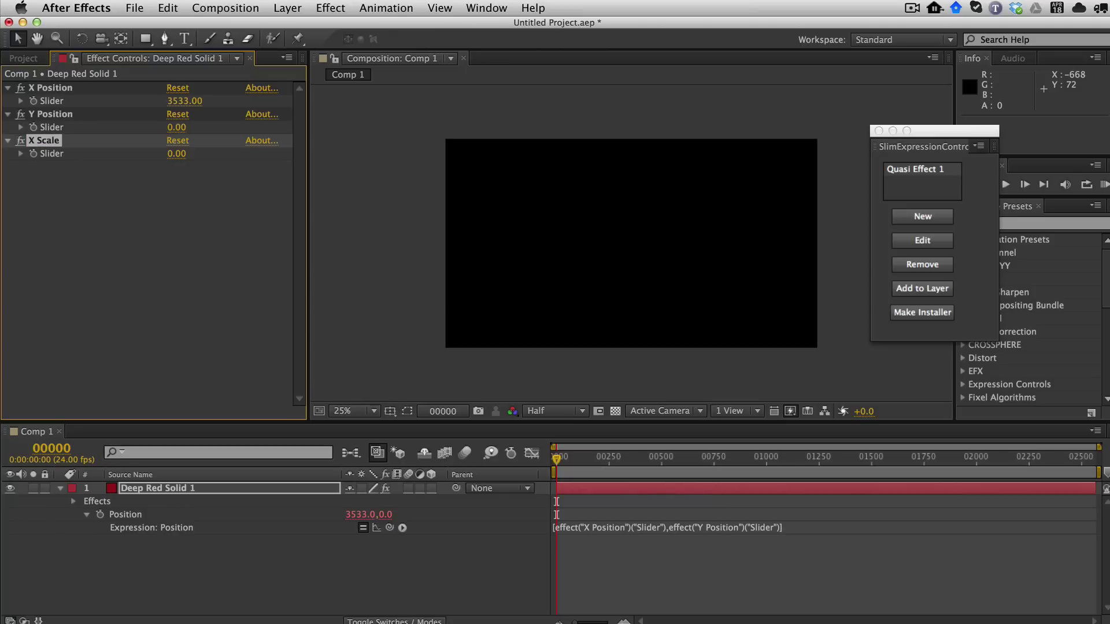
{"action": "key", "text": "ctrl+d"}
{"action": "key", "text": "Return"}
{"action": "type", "text": "Y Scale"}
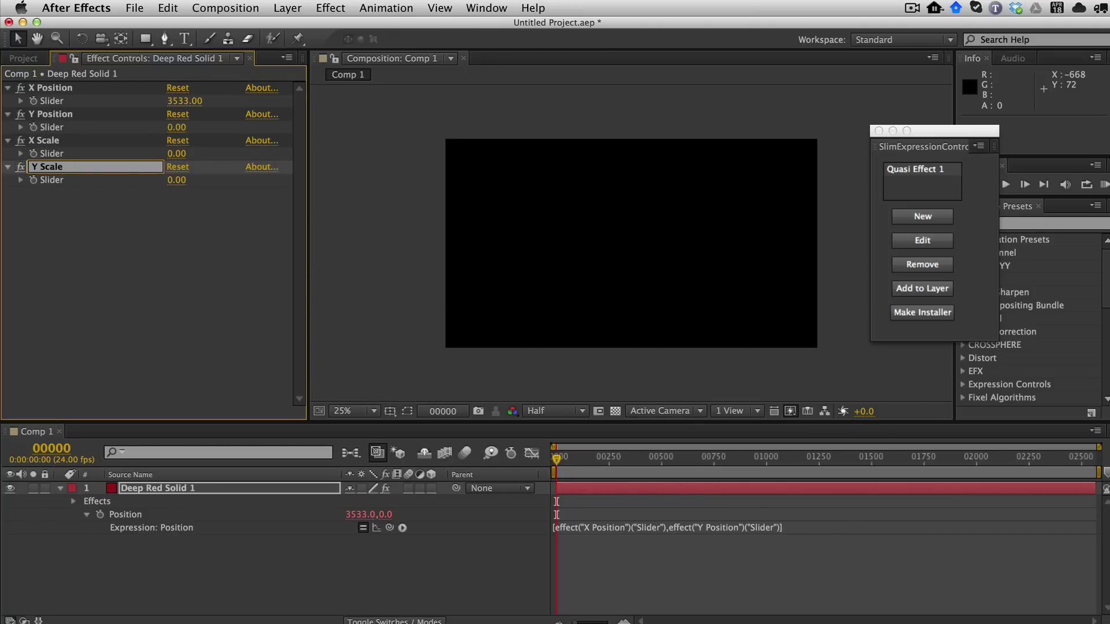
{"action": "key", "text": "Return"}
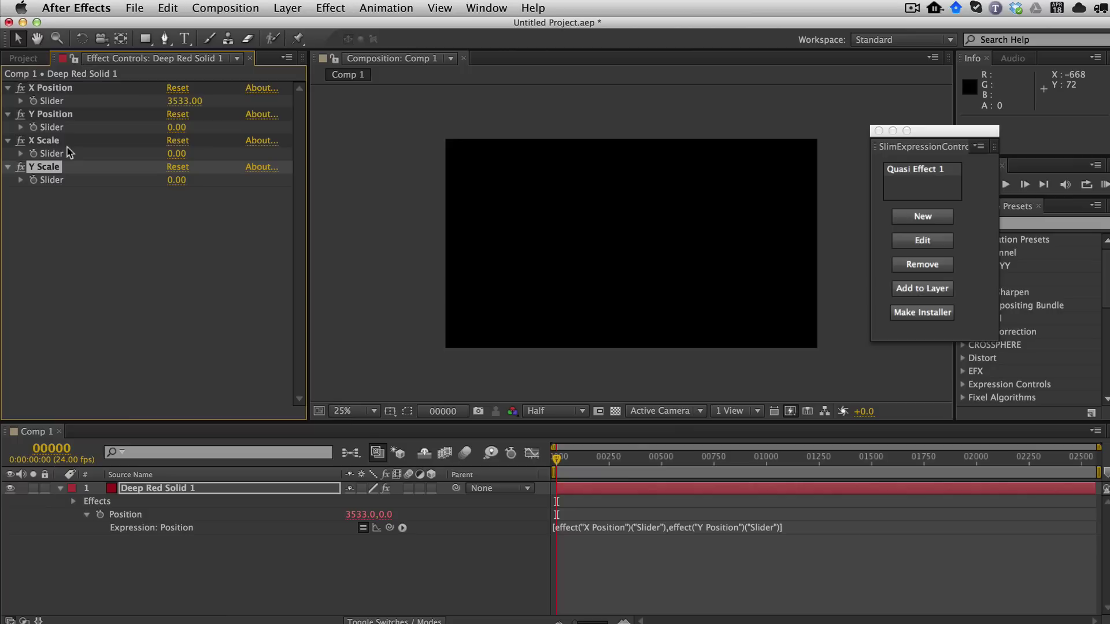
Step: Collapse and re-expand the four slider effects to show their values
{"action": "left_click", "coordinate": [7, 88]}
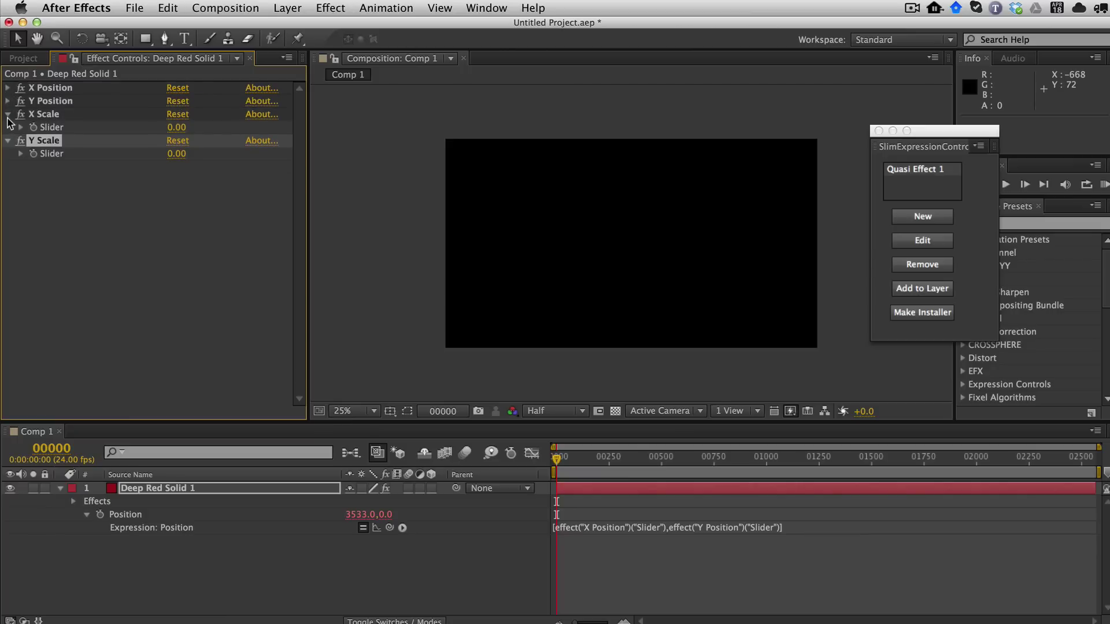
{"action": "left_click", "coordinate": [7, 125]}
{"action": "left_click", "coordinate": [8, 114]}
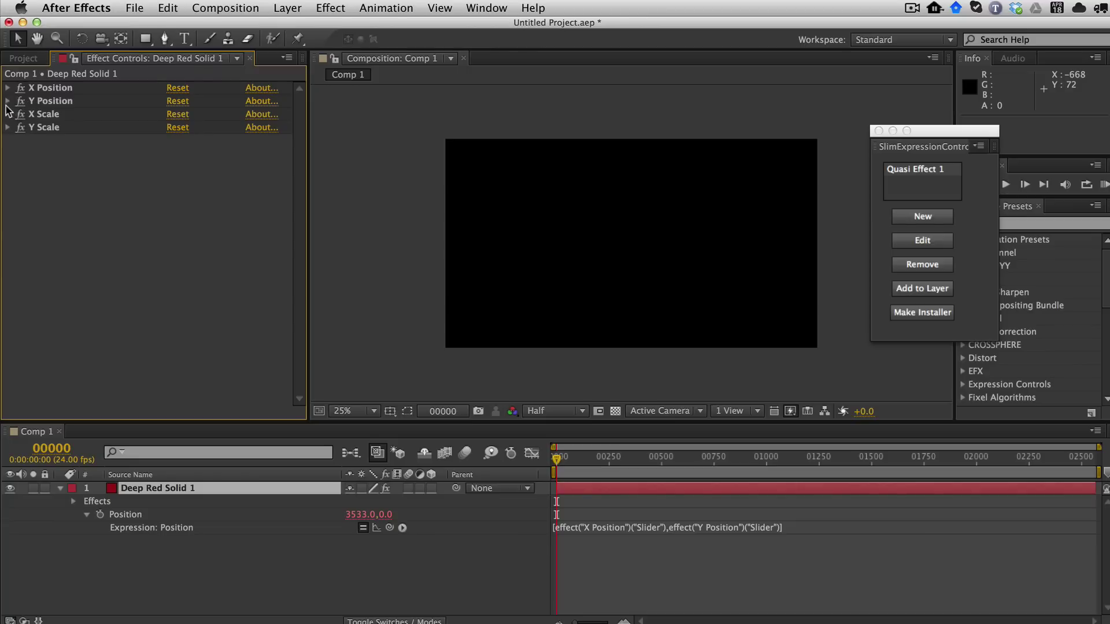
{"action": "left_click", "coordinate": [8, 101]}
{"action": "left_click", "coordinate": [8, 128]}
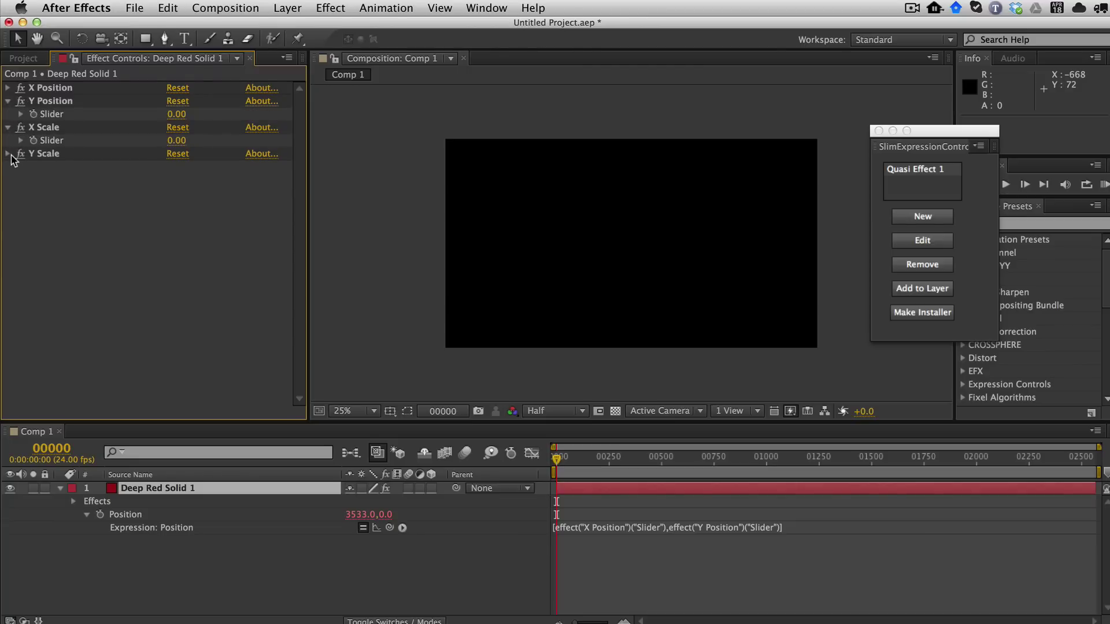
{"action": "left_click", "coordinate": [8, 153]}
{"action": "left_click", "coordinate": [8, 88]}
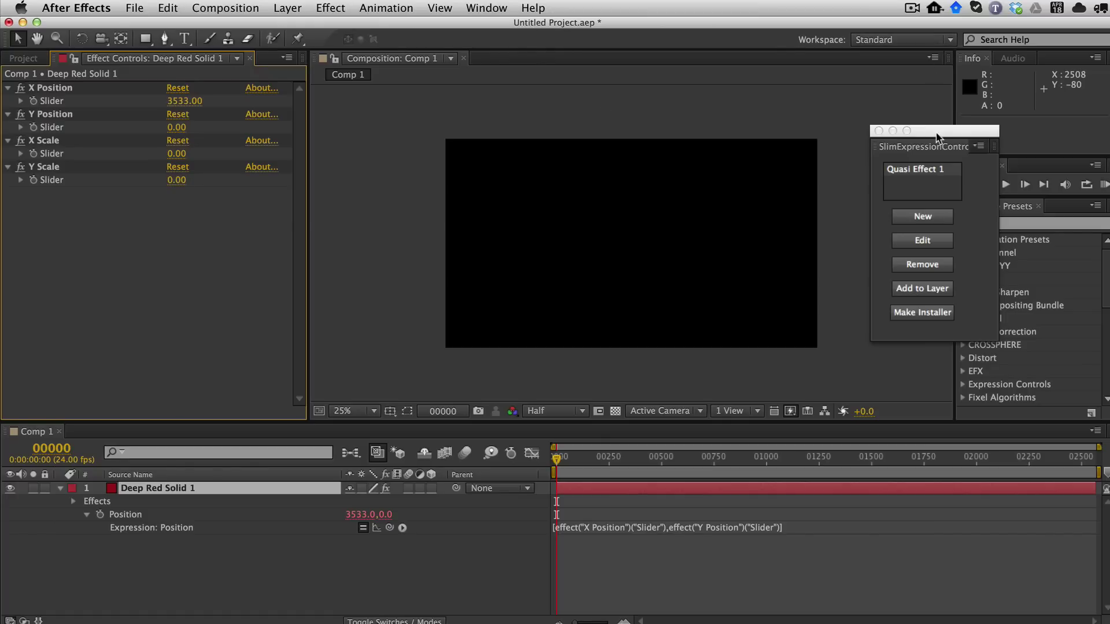
Step: Move the script panel, create a New pseudo effect, and move its editor higher
{"action": "mouse_move", "coordinate": [939, 137]}
{"action": "left_mouse_down"}
{"action": "mouse_move", "coordinate": [897, 119]}
{"action": "mouse_move", "coordinate": [926, 128]}
{"action": "left_mouse_up"}
{"action": "left_click", "coordinate": [487, 7]}
{"action": "left_click", "coordinate": [751, 44]}
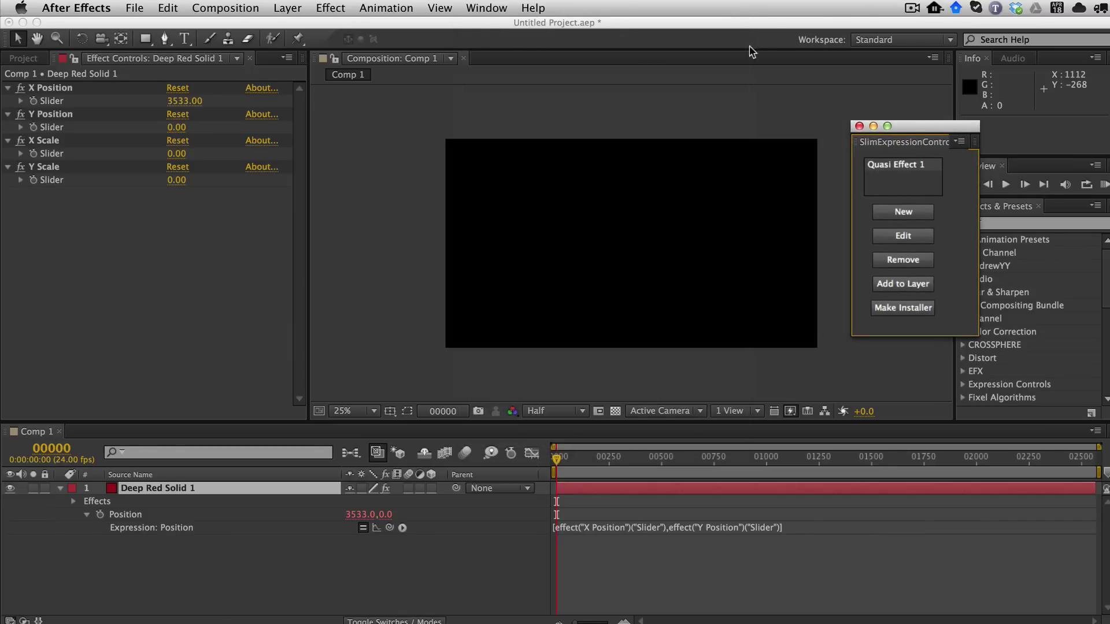
{"action": "left_click", "coordinate": [909, 217]}
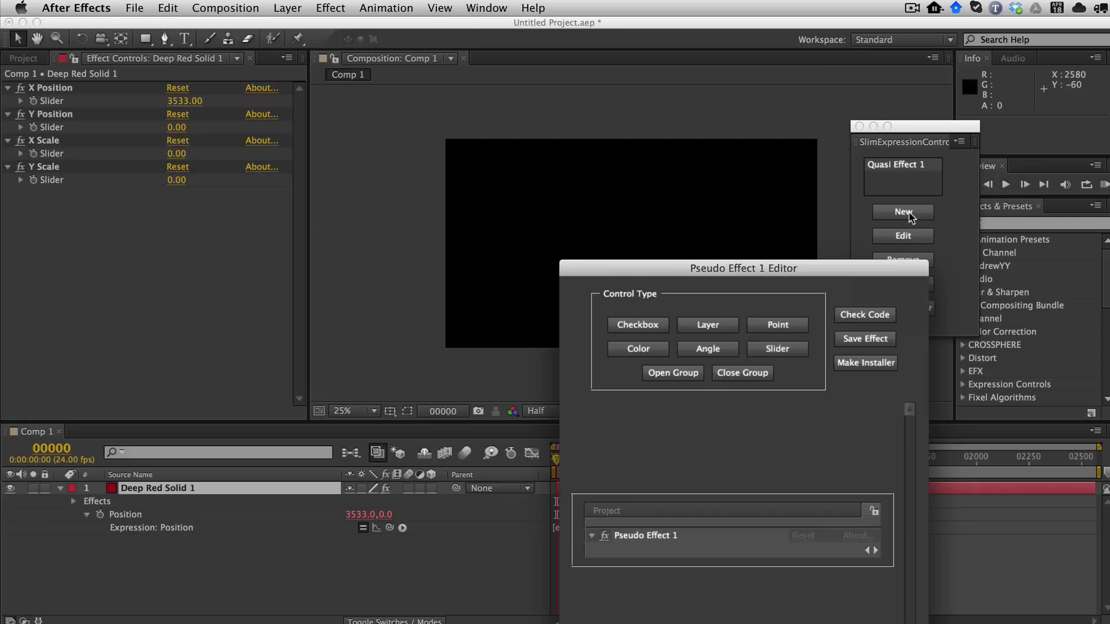
{"action": "left_click_drag", "start_coordinate": [790, 271], "coordinate": [619, 110]}
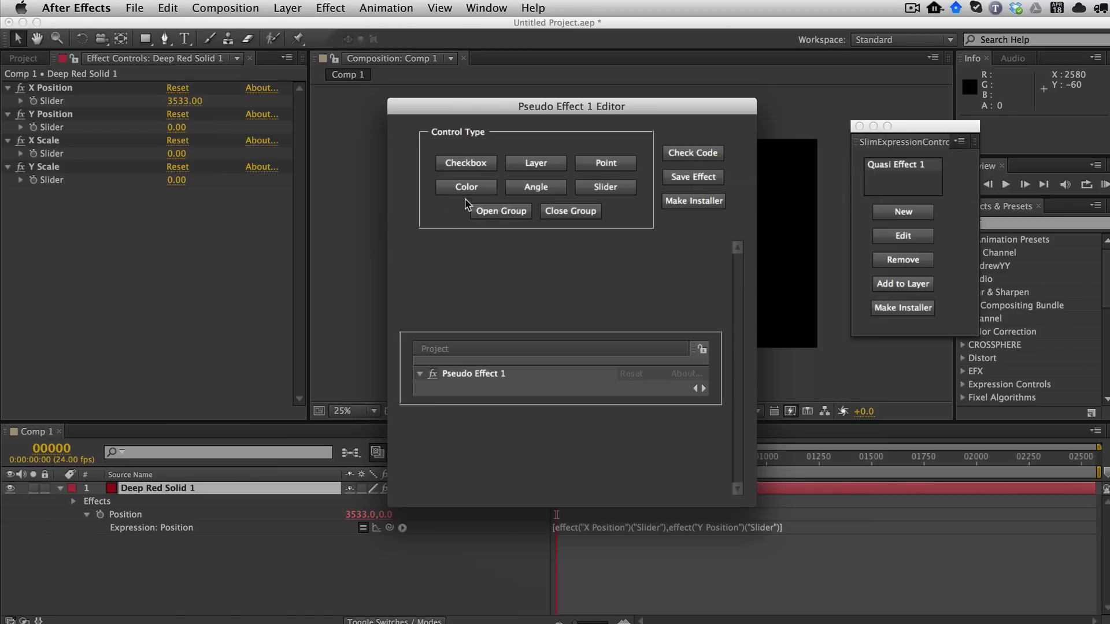
Step: Add a group to Pseudo Effect 1 and start naming it Position
{"action": "left_click", "coordinate": [501, 214]}
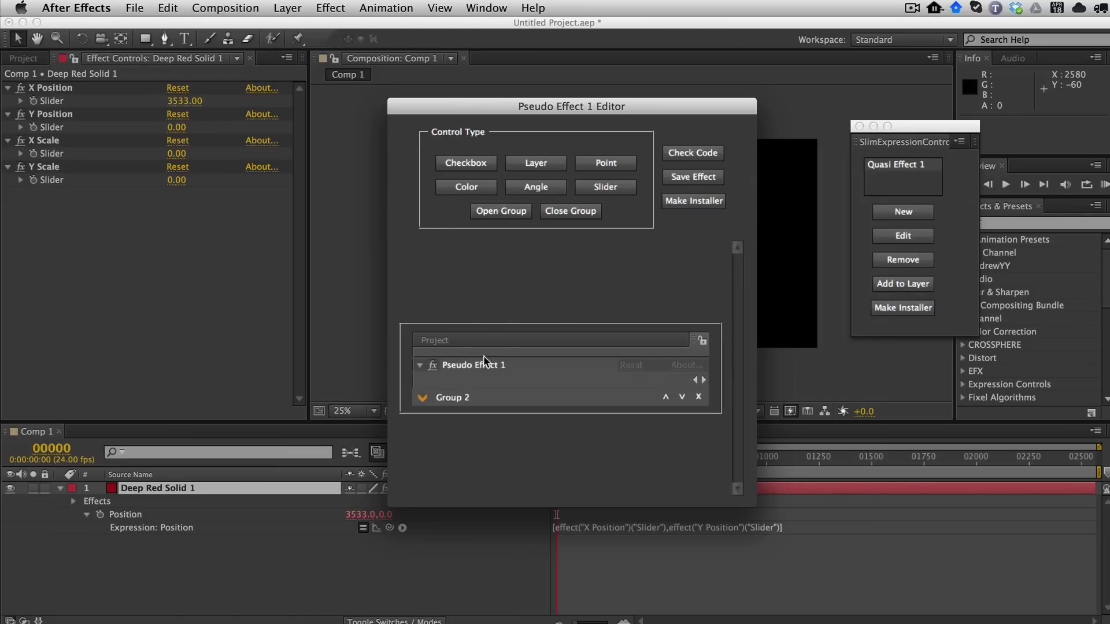
{"action": "left_click", "coordinate": [454, 404]}
{"action": "type", "text": "Pos"}
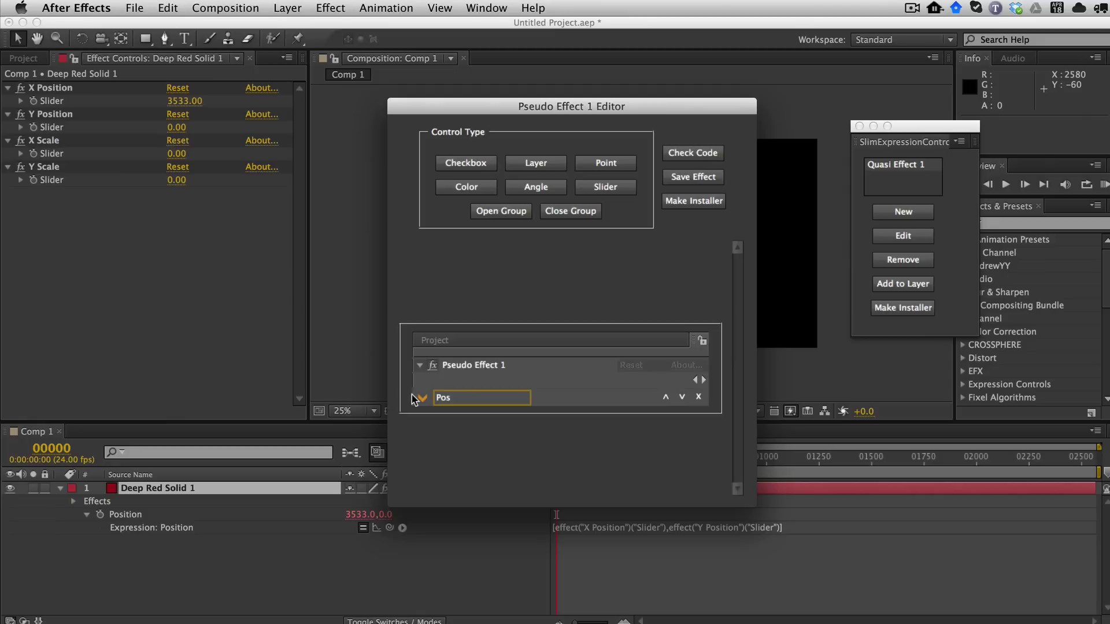
{"action": "type", "text": "ition"}
Step: Add an X Position slider with min 0, default 0, visual max and max 1920
{"action": "left_click", "coordinate": [603, 189]}
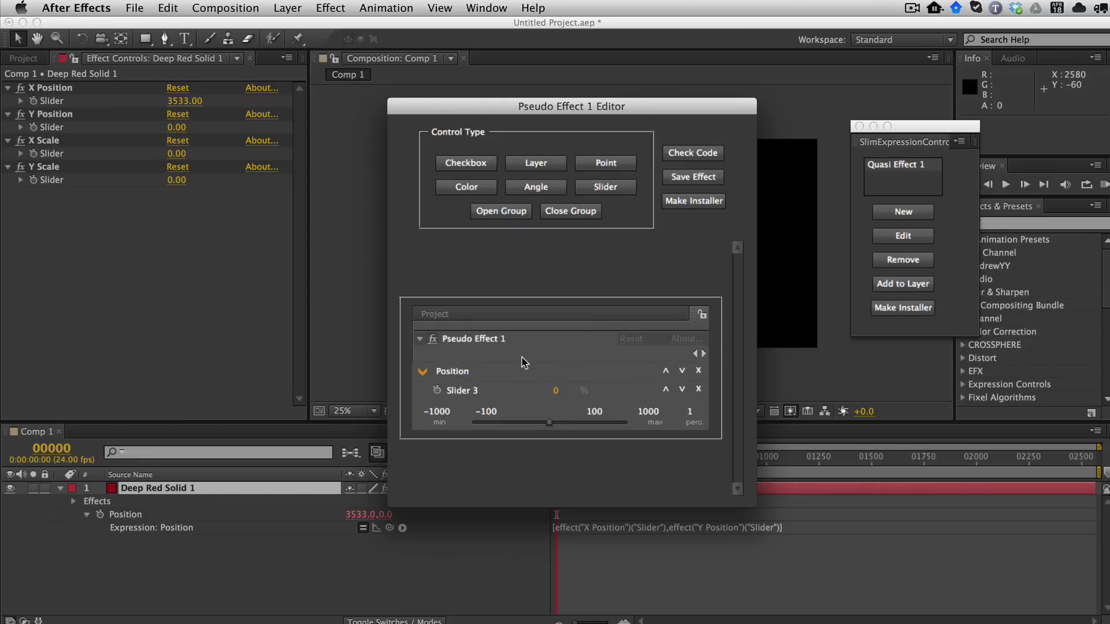
{"action": "left_click", "coordinate": [484, 392]}
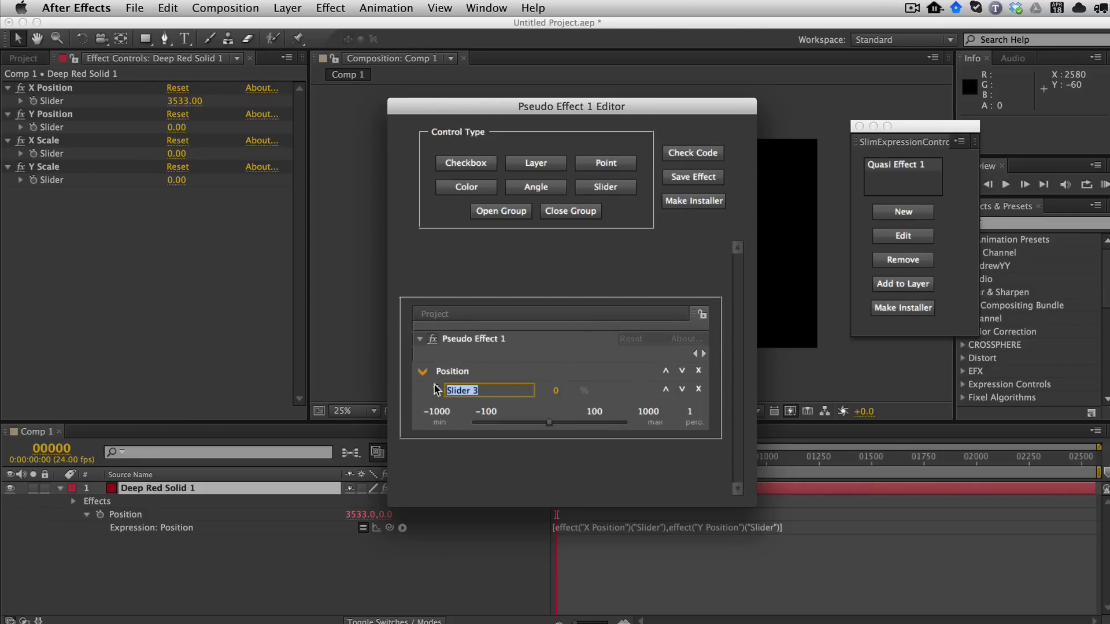
{"action": "type", "text": "X"}
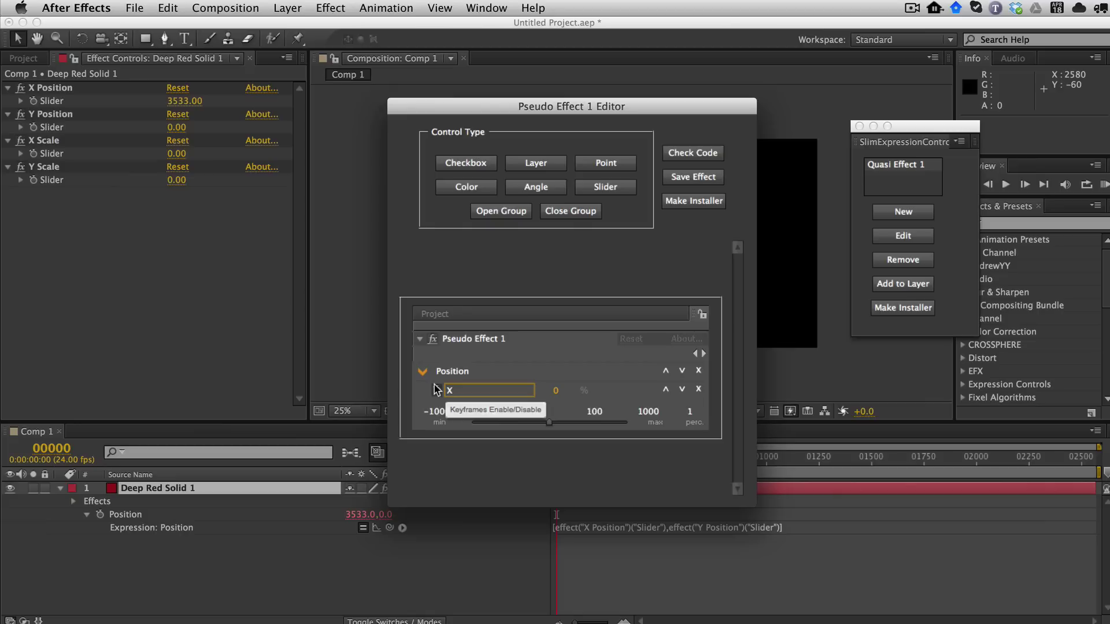
{"action": "type", "text": " Position"}
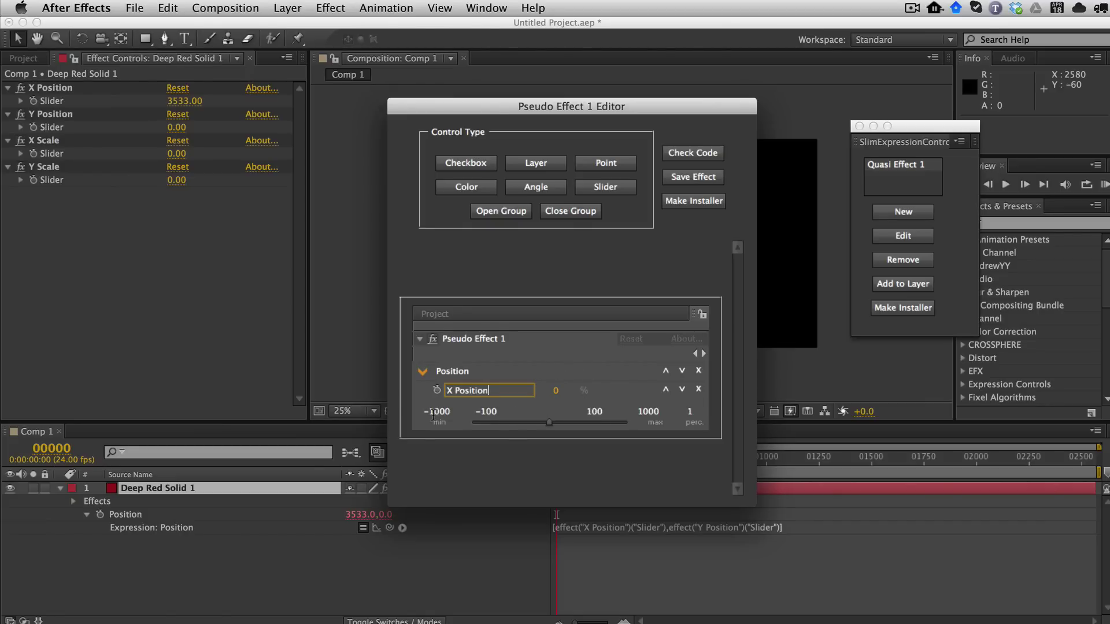
{"action": "left_click", "coordinate": [436, 412]}
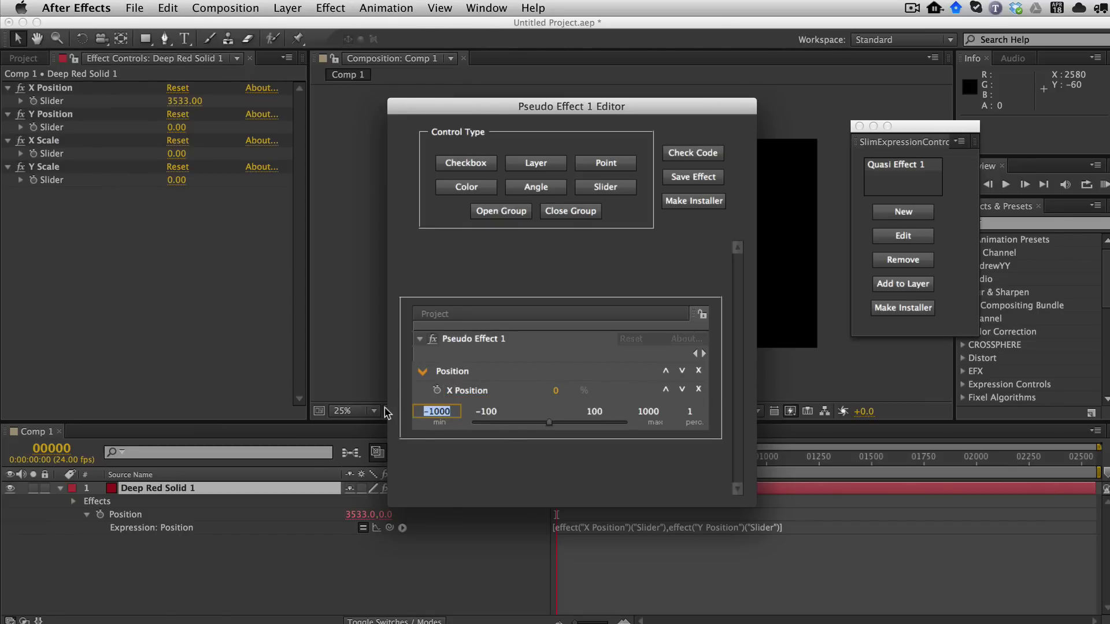
{"action": "type", "text": "0"}
{"action": "key", "text": "Tab"}
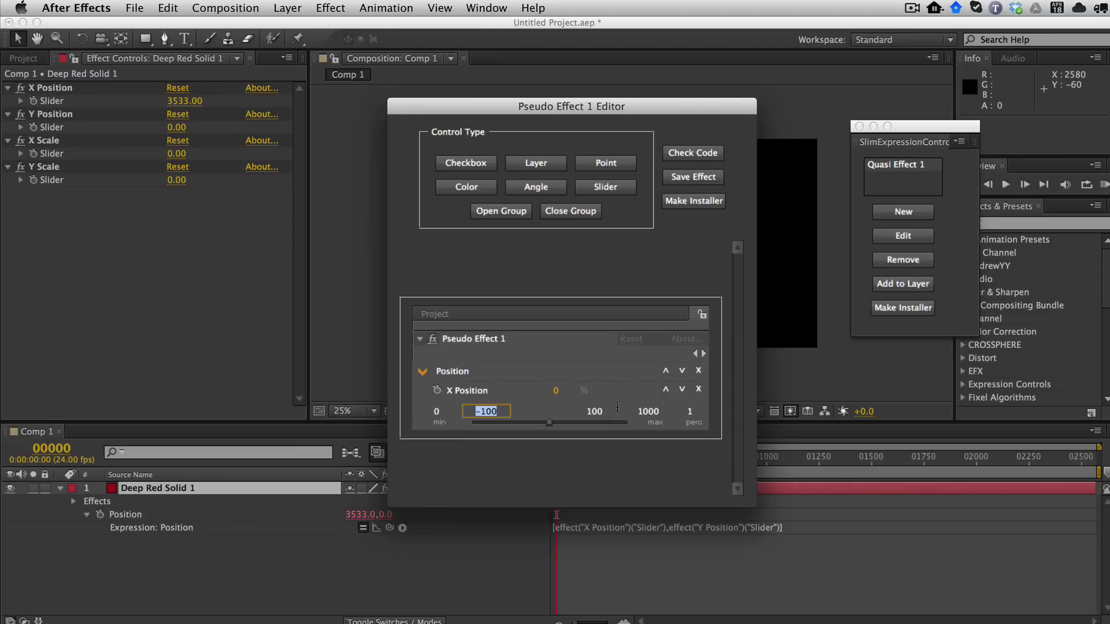
{"action": "type", "text": "0"}
{"action": "key", "text": "Return"}
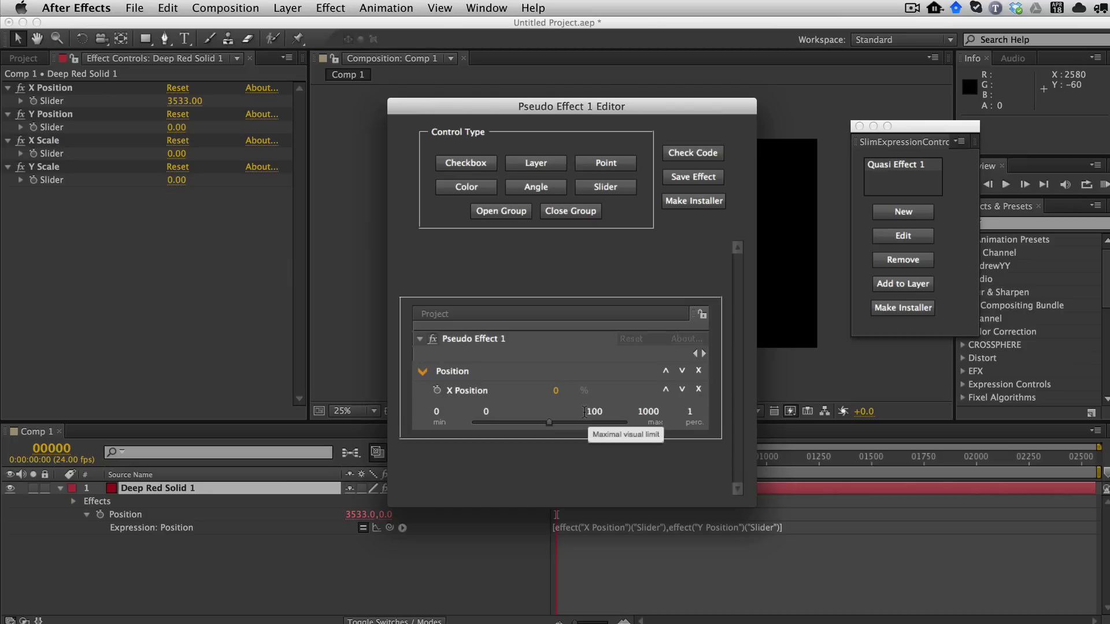
{"action": "left_click", "coordinate": [588, 411]}
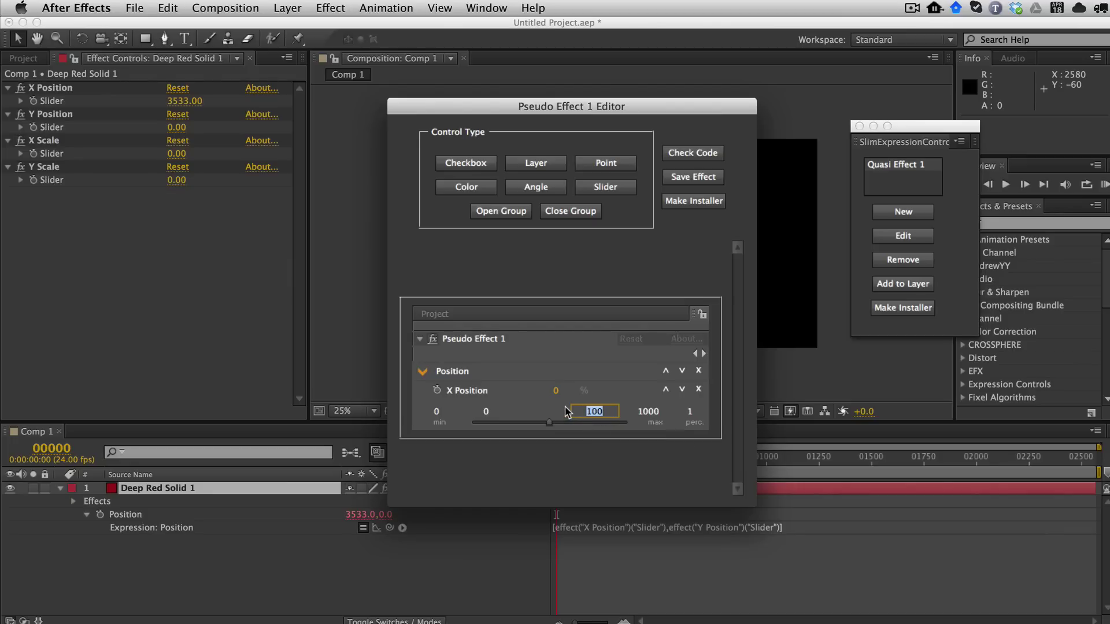
{"action": "type", "text": "1920"}
{"action": "left_click", "coordinate": [664, 411]}
{"action": "type", "text": "192"}
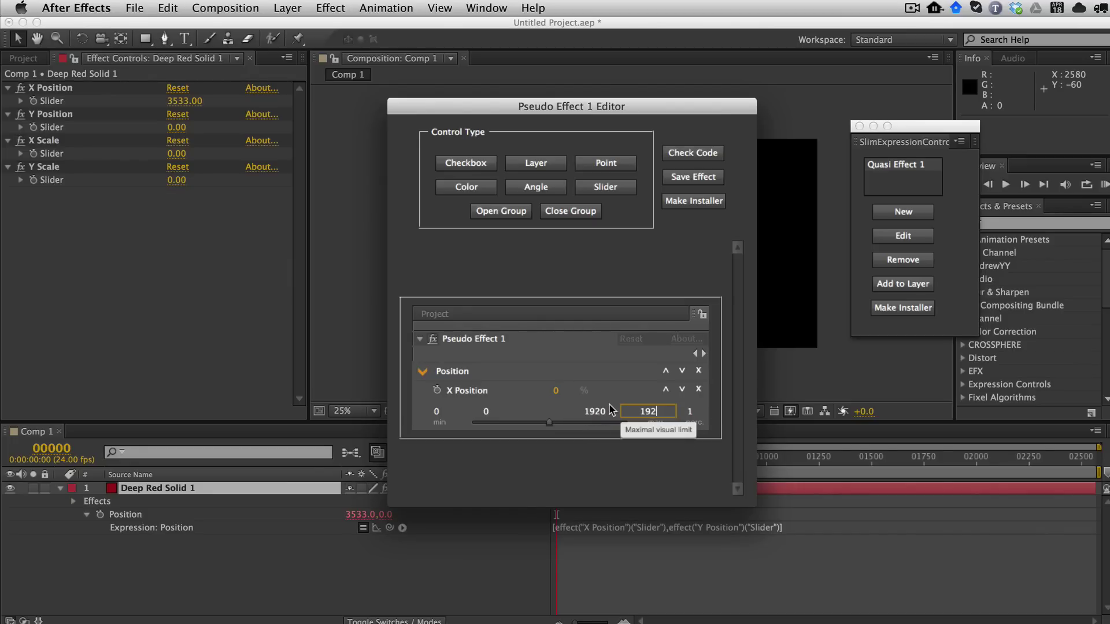
{"action": "type", "text": "0"}
{"action": "key", "text": "Tab"}
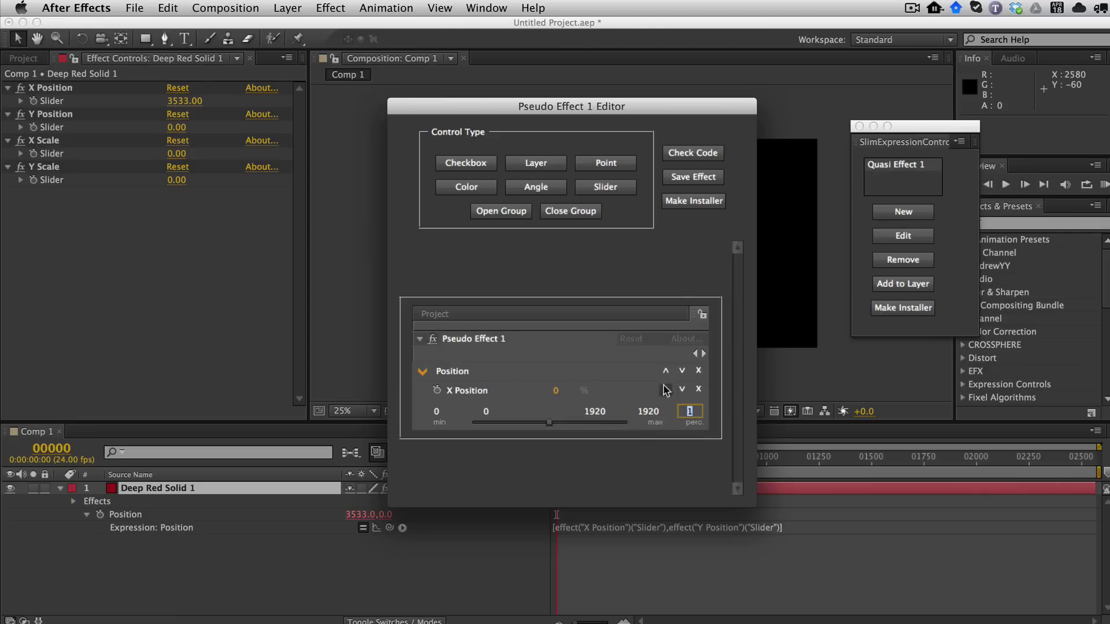
{"action": "left_click", "coordinate": [584, 394]}
{"action": "left_click", "coordinate": [584, 397]}
Step: Add a Y Position slider with minimum 0 and begin entering its 1080 maximum
{"action": "left_click", "coordinate": [606, 186]}
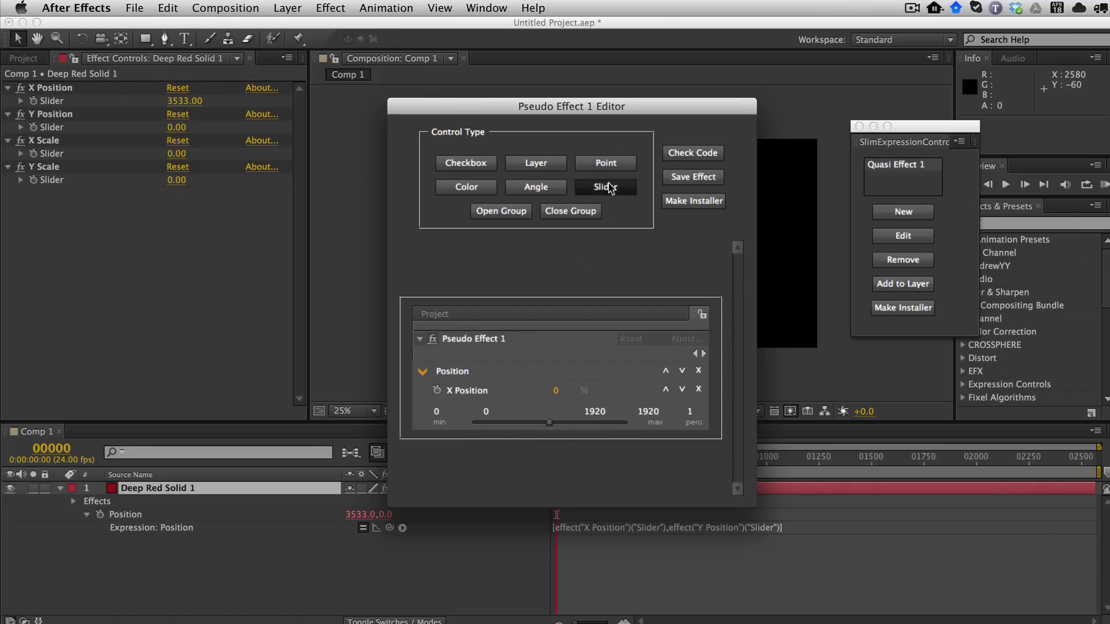
{"action": "left_click", "coordinate": [477, 416]}
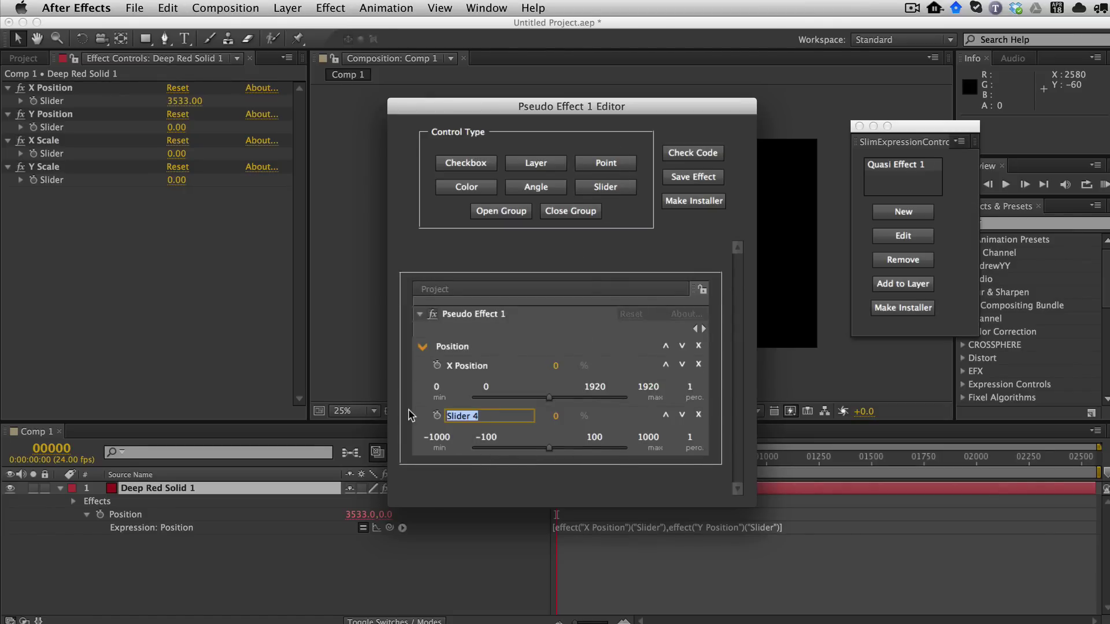
{"action": "type", "text": "Y Posi"}
{"action": "type", "text": "tion"}
{"action": "left_click", "coordinate": [436, 437]}
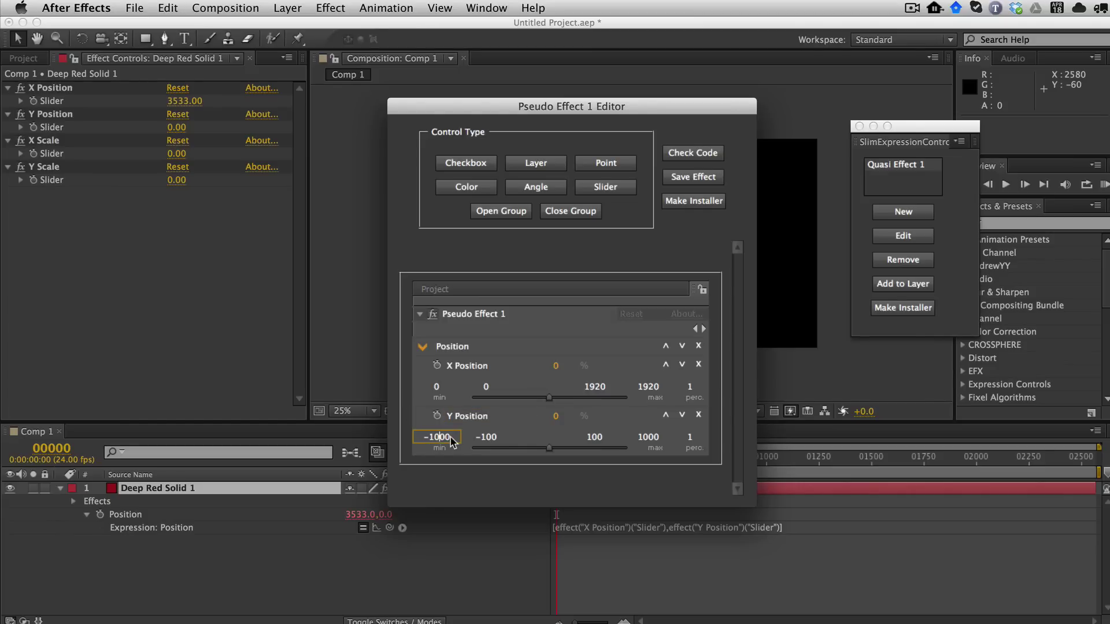
{"action": "type", "text": "0"}
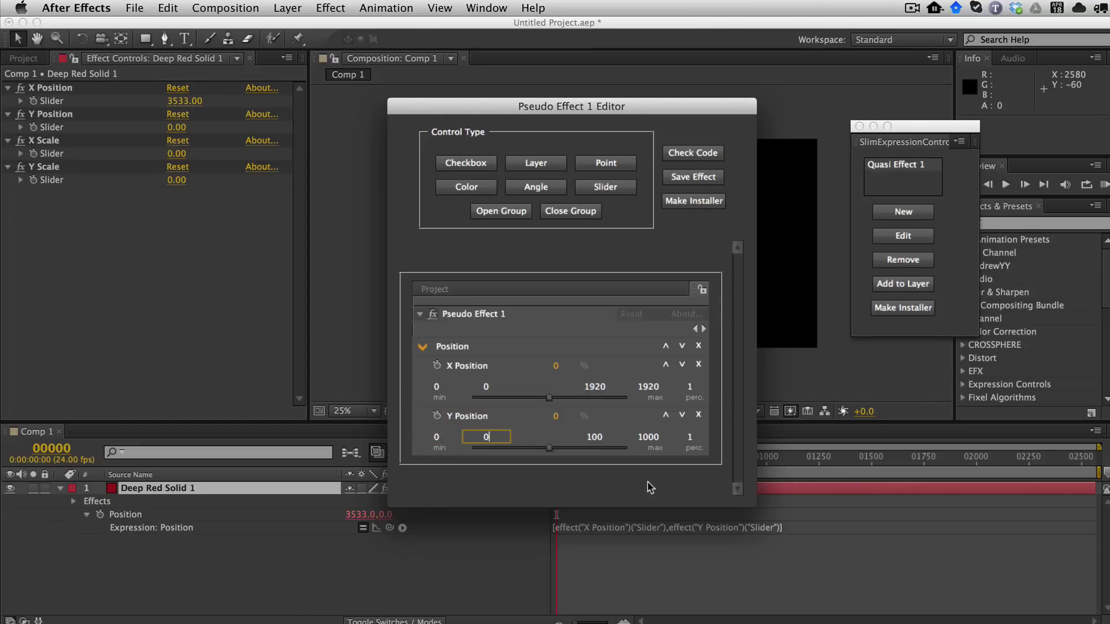
{"action": "key", "text": "Tab"}
{"action": "type", "text": "1080"}
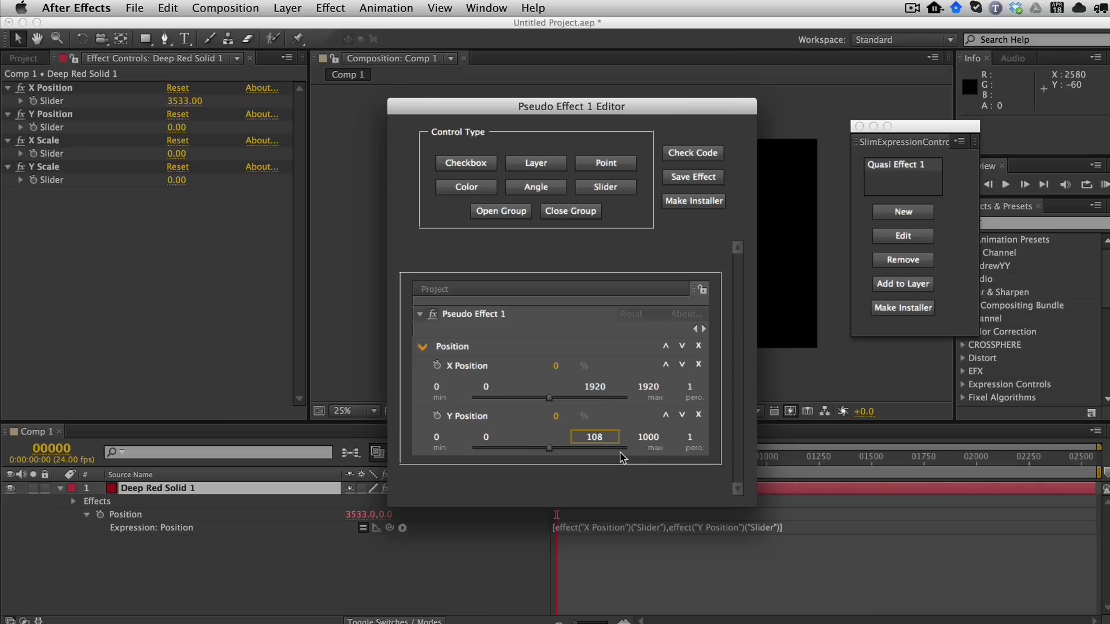
{"action": "key", "text": "Tab"}
{"action": "type", "text": "180"}
{"action": "key", "text": "BackSpace"}
{"action": "key", "text": "BackSpace"}
{"action": "type", "text": "0"}
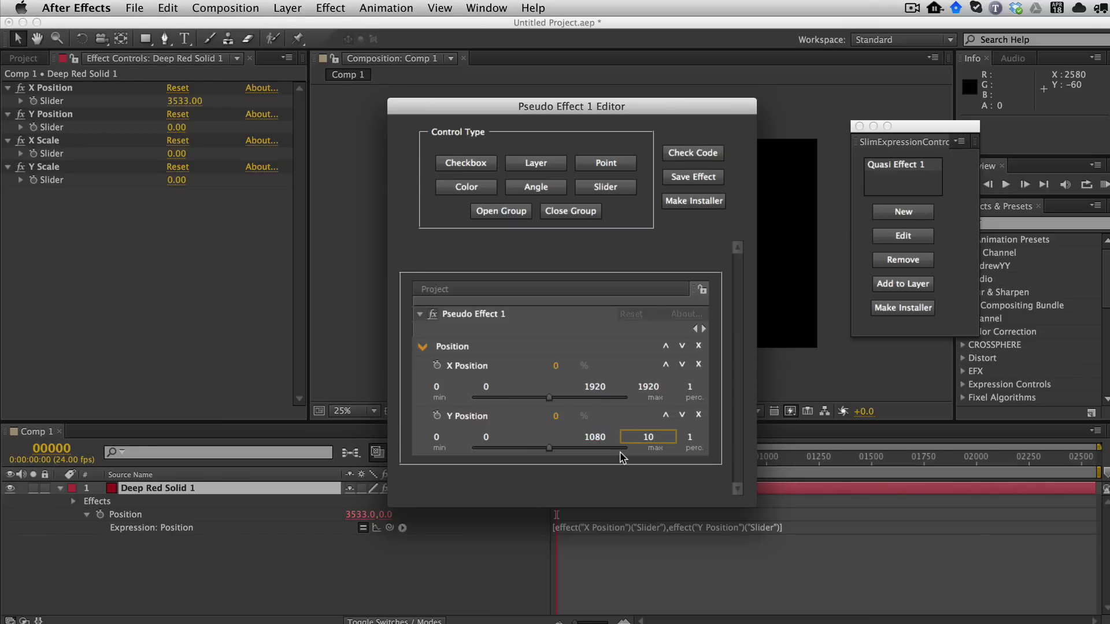
{"action": "type", "text": "80"}
Step: Close the Position group and open a new group named Scale
{"action": "left_click", "coordinate": [575, 217]}
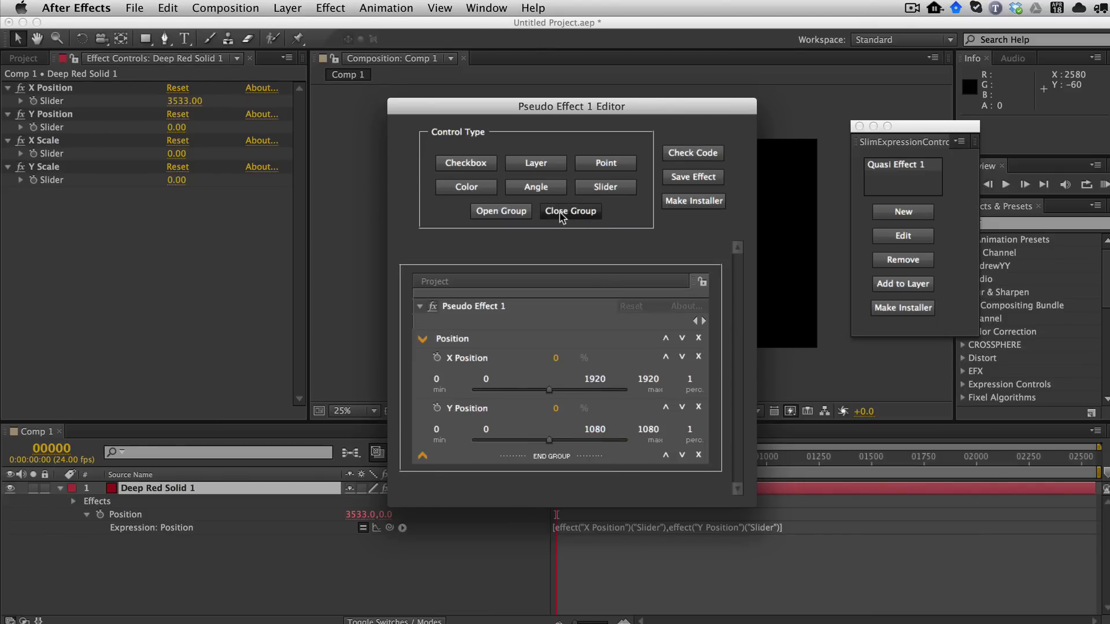
{"action": "left_click", "coordinate": [500, 211]}
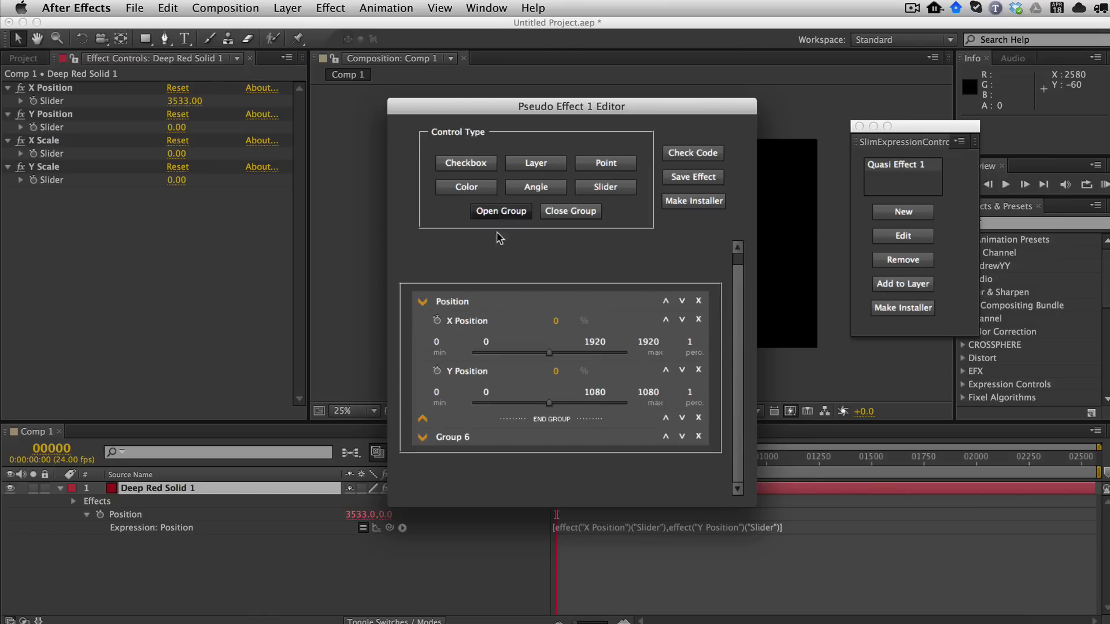
{"action": "double_click", "coordinate": [451, 437]}
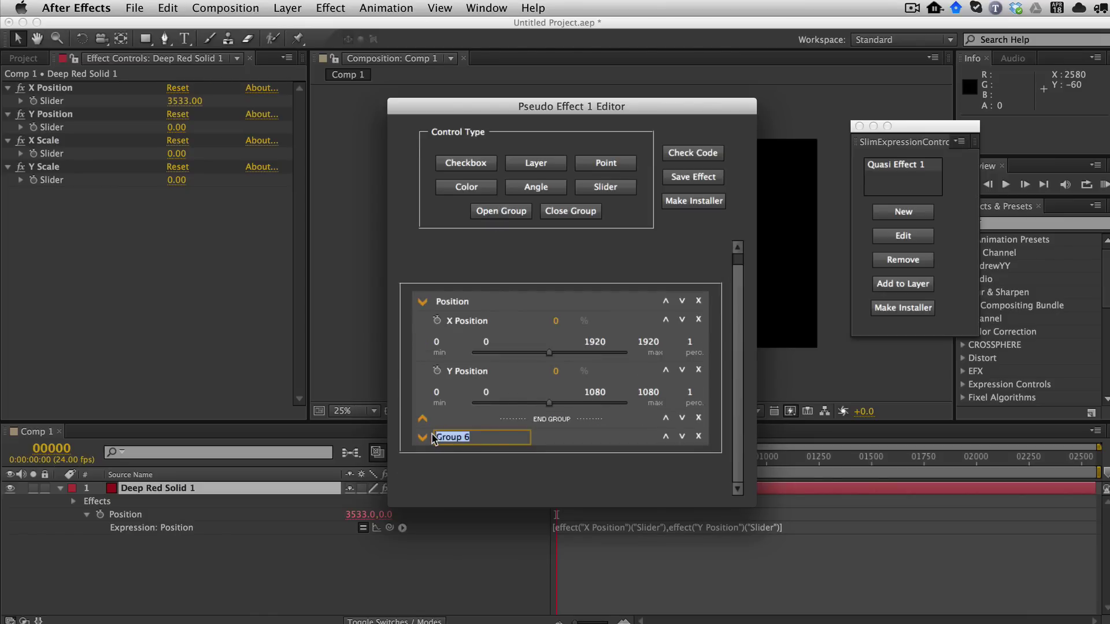
{"action": "type", "text": "Scale"}
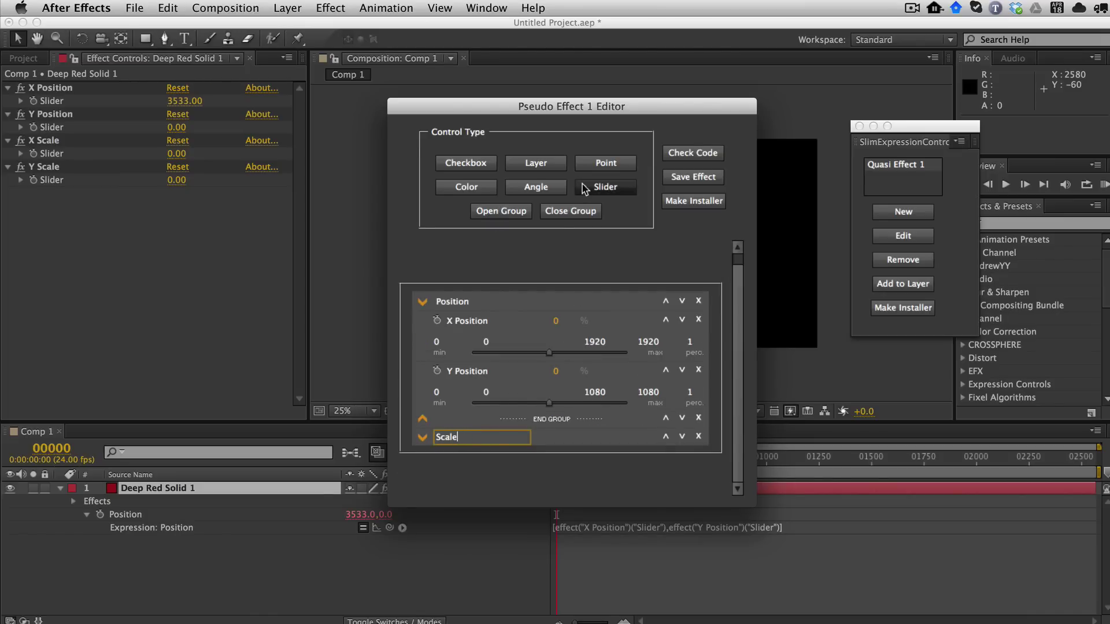
Step: Add an X Scale slider ranging from 0 to 100
{"action": "left_click", "coordinate": [606, 187]}
{"action": "double_click", "coordinate": [479, 422]}
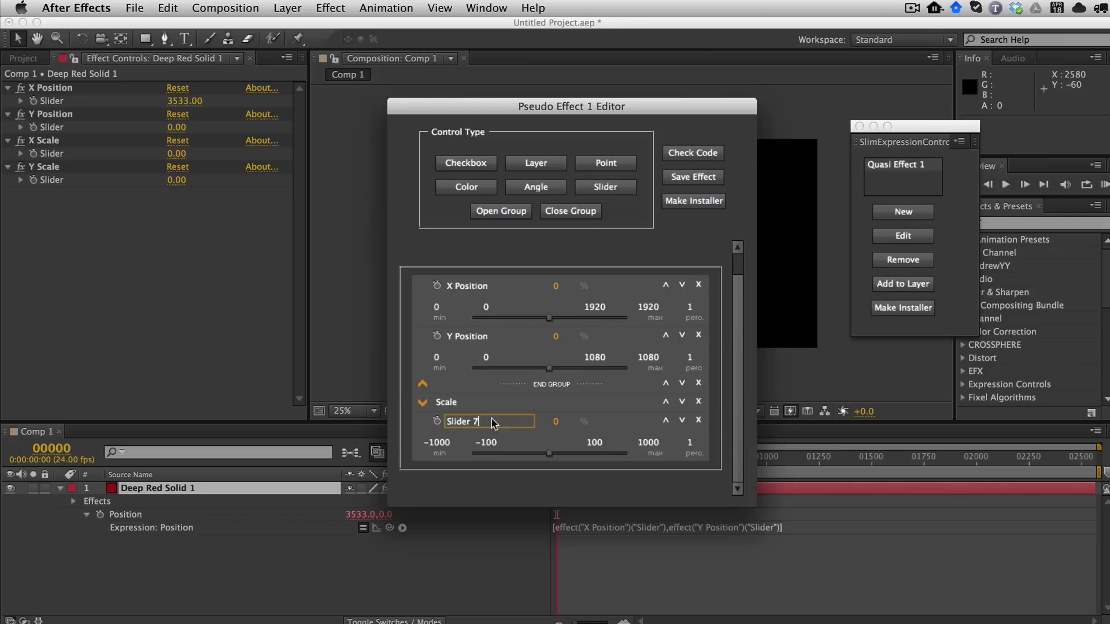
{"action": "type", "text": "X Scale"}
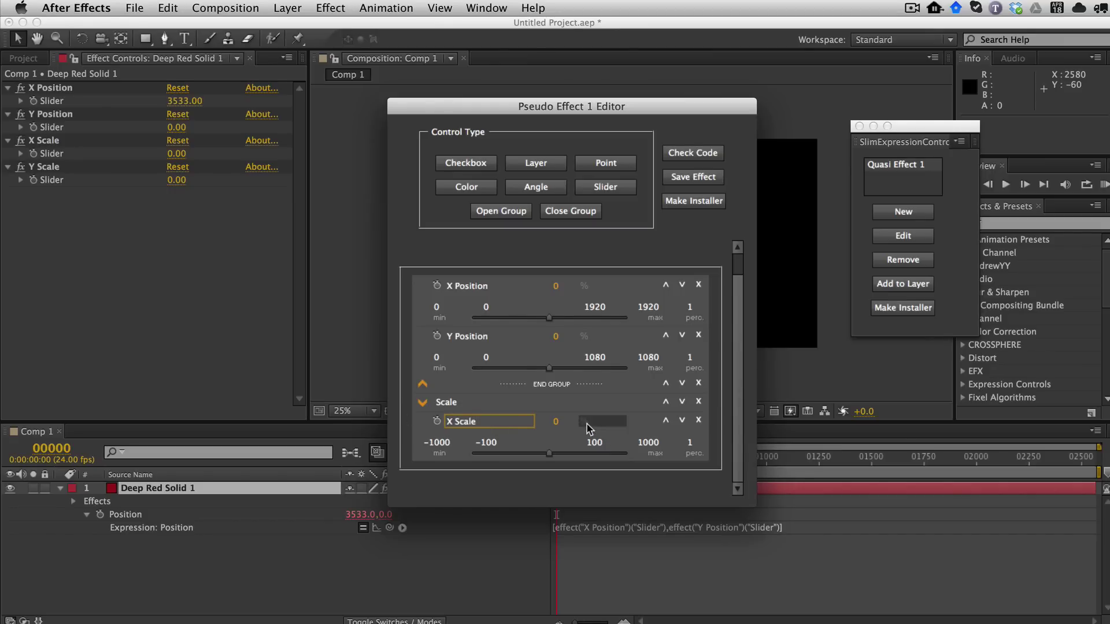
{"action": "left_click", "coordinate": [589, 425]}
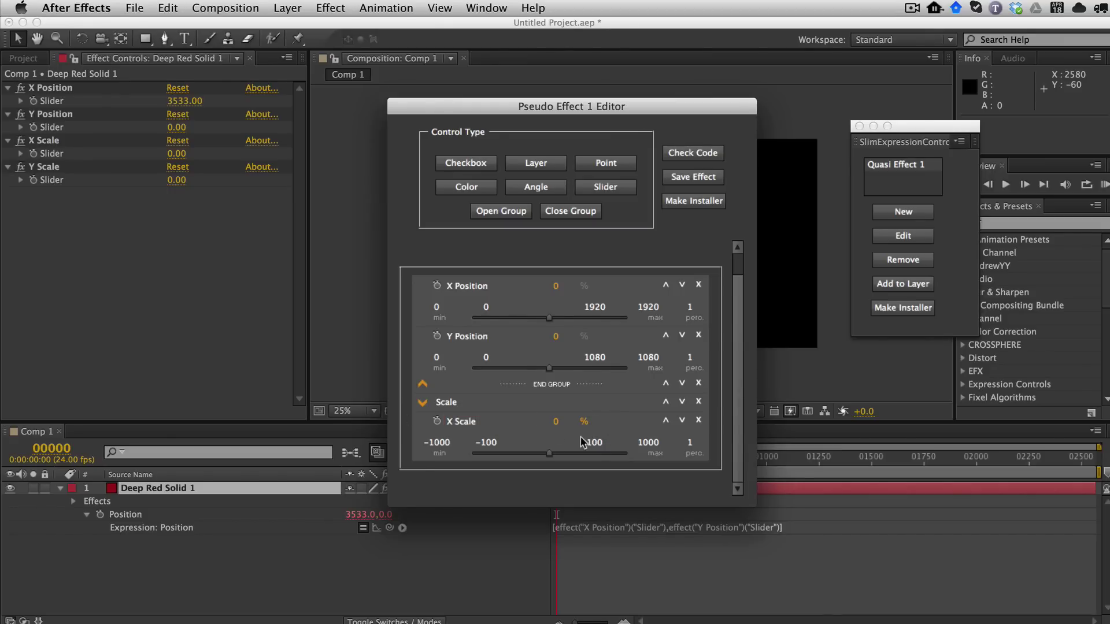
{"action": "left_click", "coordinate": [438, 442]}
{"action": "type", "text": "0"}
{"action": "key", "text": "Tab"}
{"action": "type", "text": "10"}
{"action": "type", "text": "0"}
{"action": "key", "text": "Tab"}
{"action": "type", "text": "100"}
{"action": "key", "text": "Tab"}
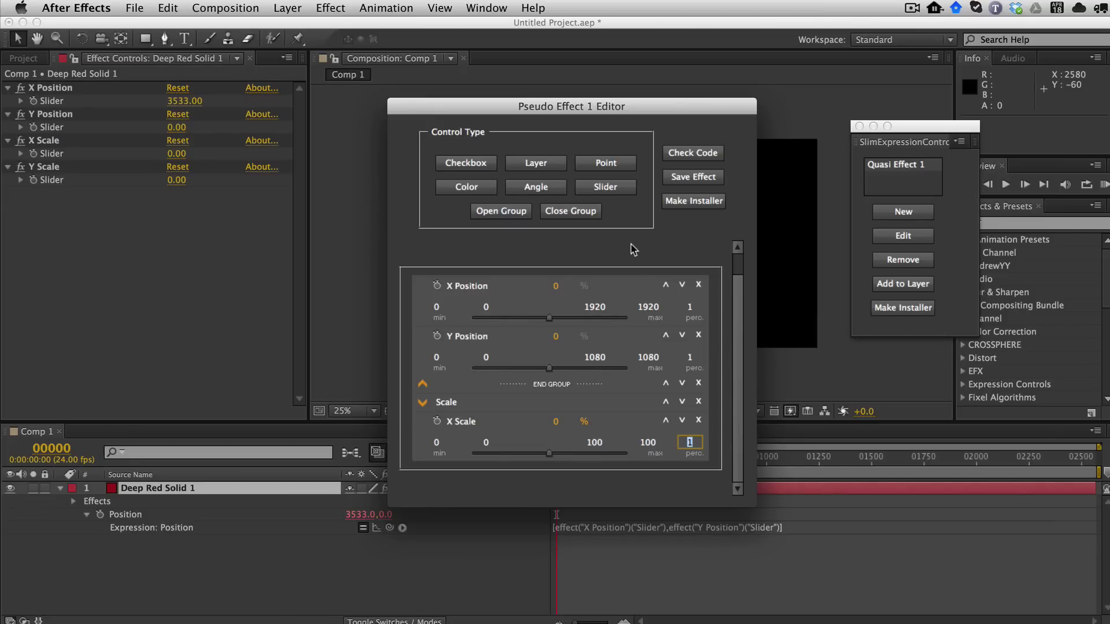
Step: Add a slider named Y Scale (min 0, default 0, max 100), then close the Scale group
{"action": "left_click", "coordinate": [612, 184]}
{"action": "double_click", "coordinate": [462, 421]}
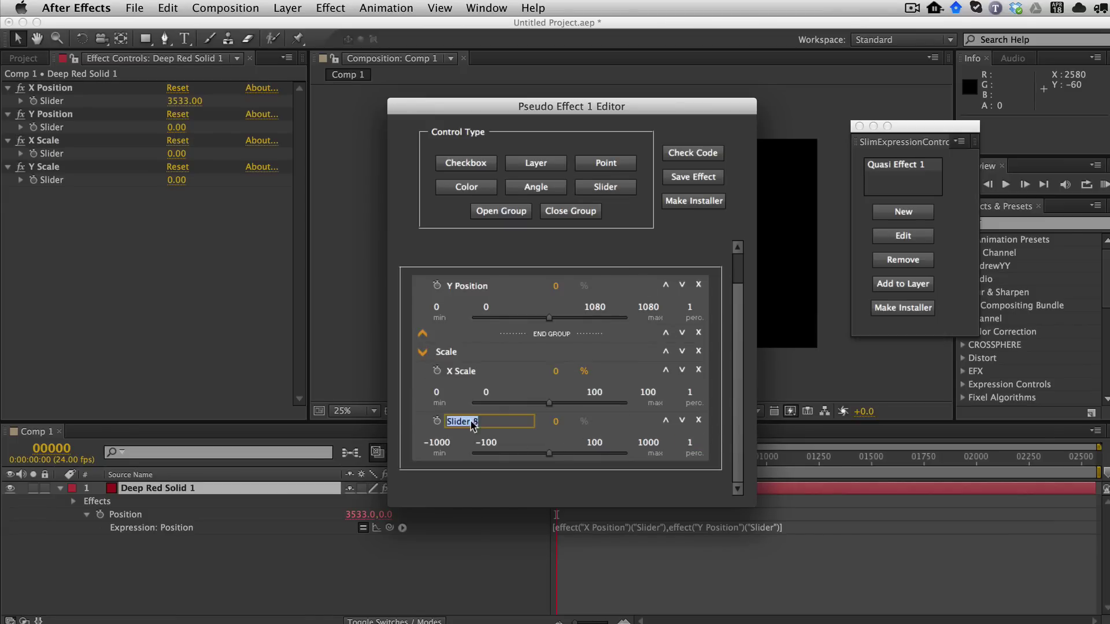
{"action": "type", "text": "Y S"}
{"action": "type", "text": "cale"}
{"action": "key", "text": "Tab"}
{"action": "type", "text": "0"}
{"action": "key", "text": "Tab"}
{"action": "type", "text": "0"}
{"action": "key", "text": "Tab"}
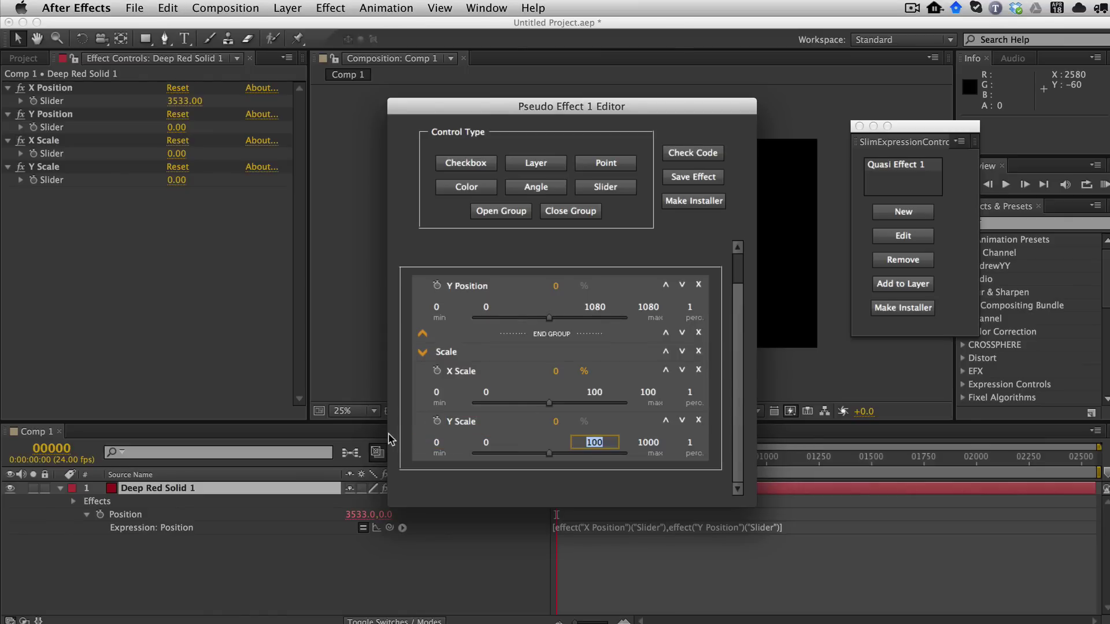
{"action": "type", "text": "0"}
{"action": "type", "text": "100"}
{"action": "key", "text": "Tab"}
{"action": "type", "text": "1"}
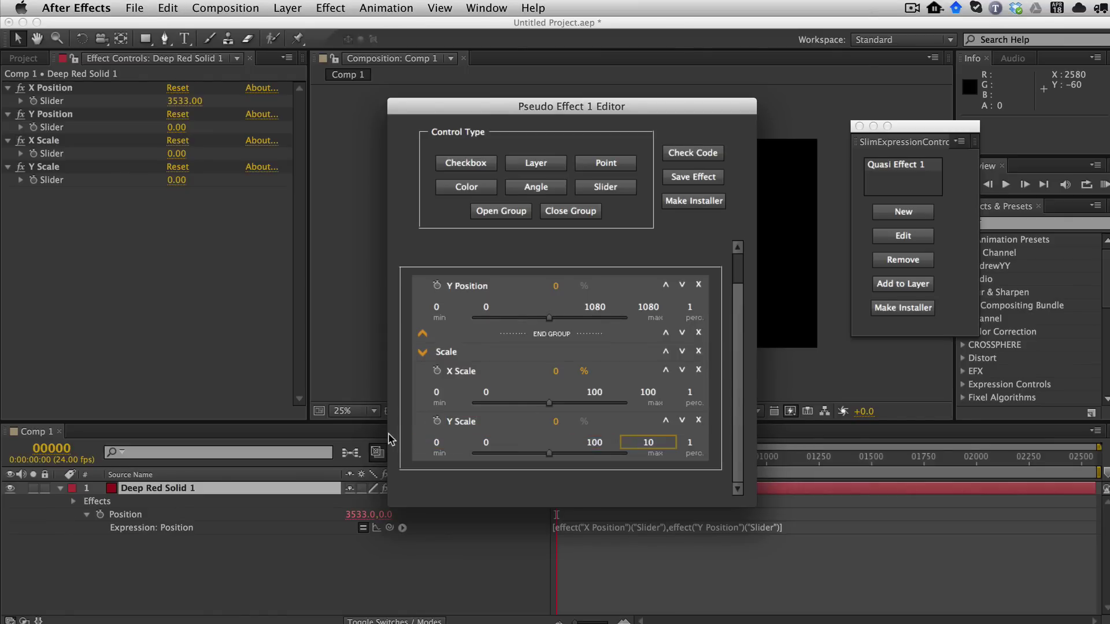
{"action": "type", "text": "00"}
{"action": "left_click", "coordinate": [593, 217]}
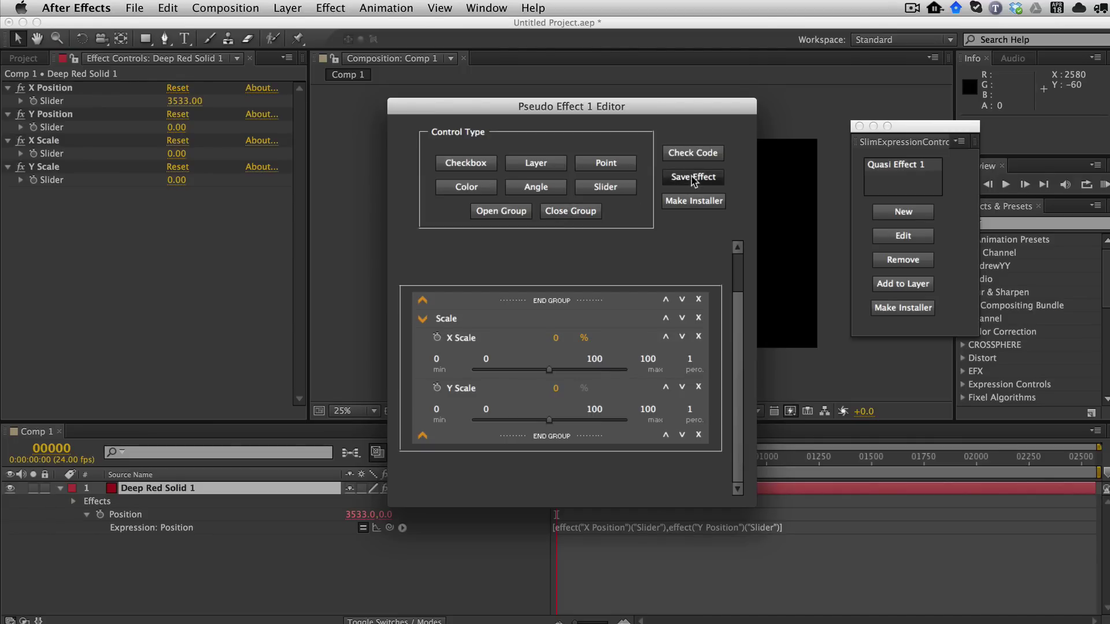
Step: Save and install Pseudo Effect 1, acknowledge the installation notice, and quit After Effects
{"action": "left_click", "coordinate": [708, 180]}
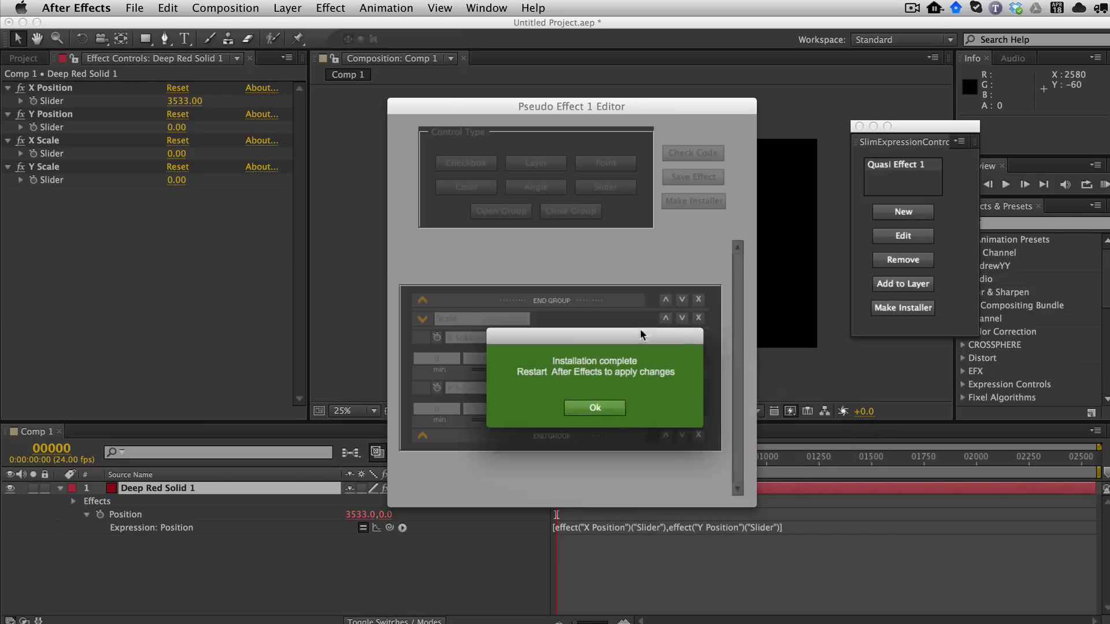
{"action": "left_click_drag", "start_coordinate": [789, 422], "coordinate": [628, 327]}
{"action": "left_click", "coordinate": [564, 408]}
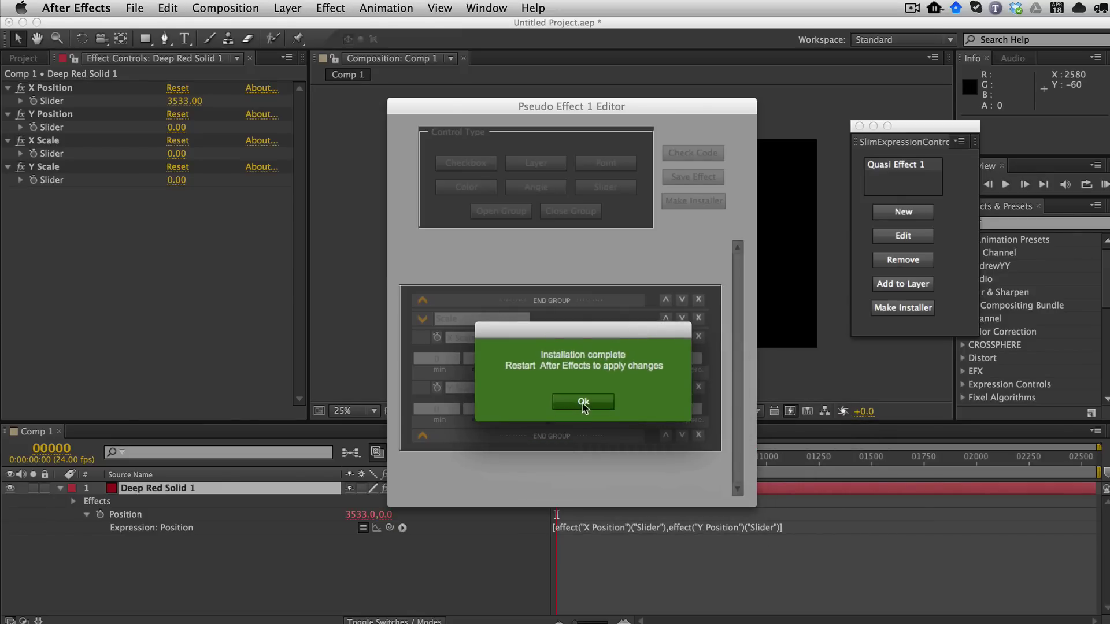
{"action": "left_click", "coordinate": [582, 403]}
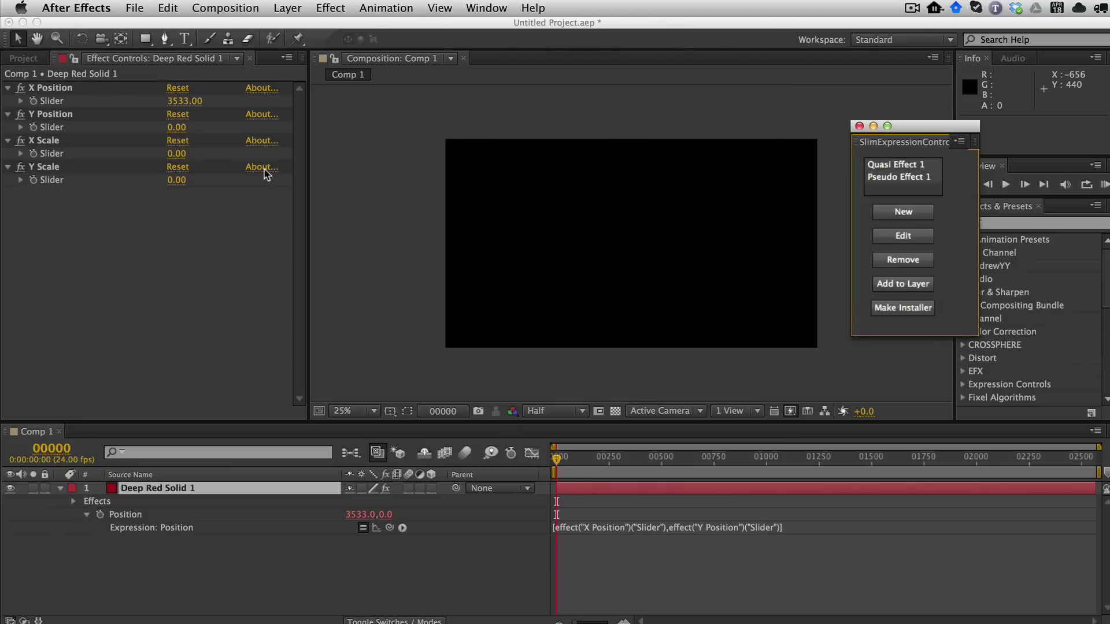
{"action": "left_click", "coordinate": [90, 5]}
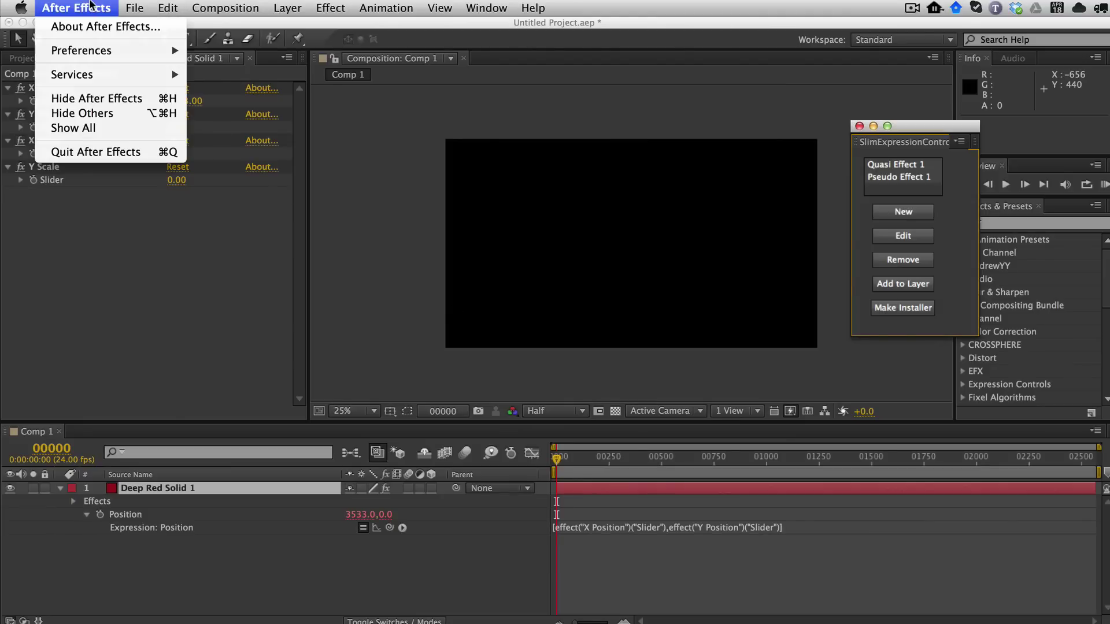
{"action": "left_click", "coordinate": [107, 149]}
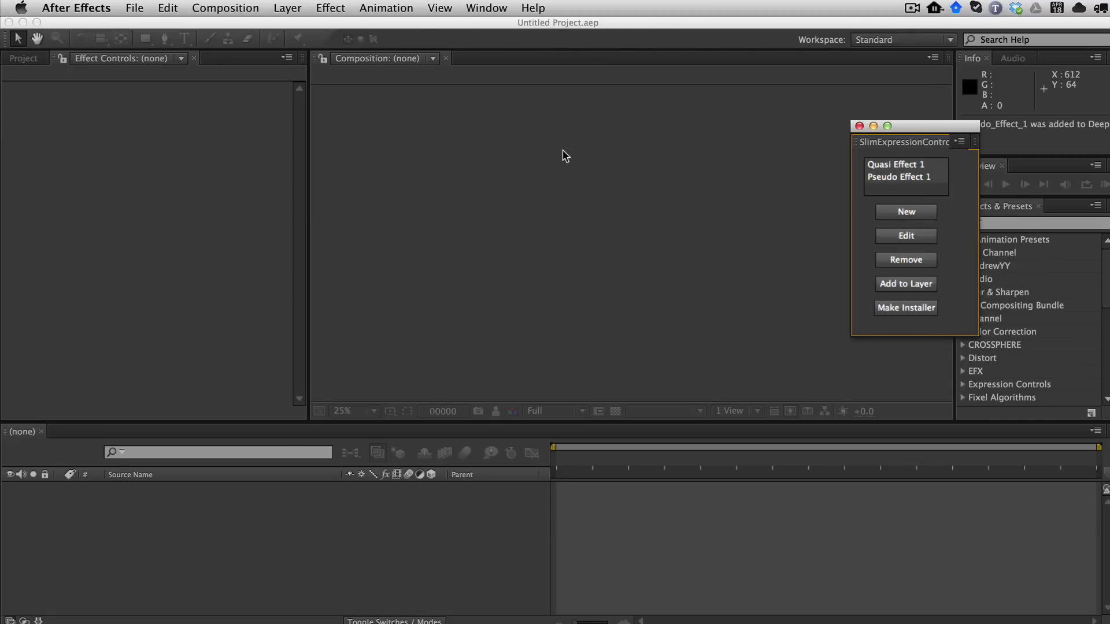
Step: Select Pseudo Effect 1 in the effects list and reopen it in the editor
{"action": "left_click", "coordinate": [923, 179]}
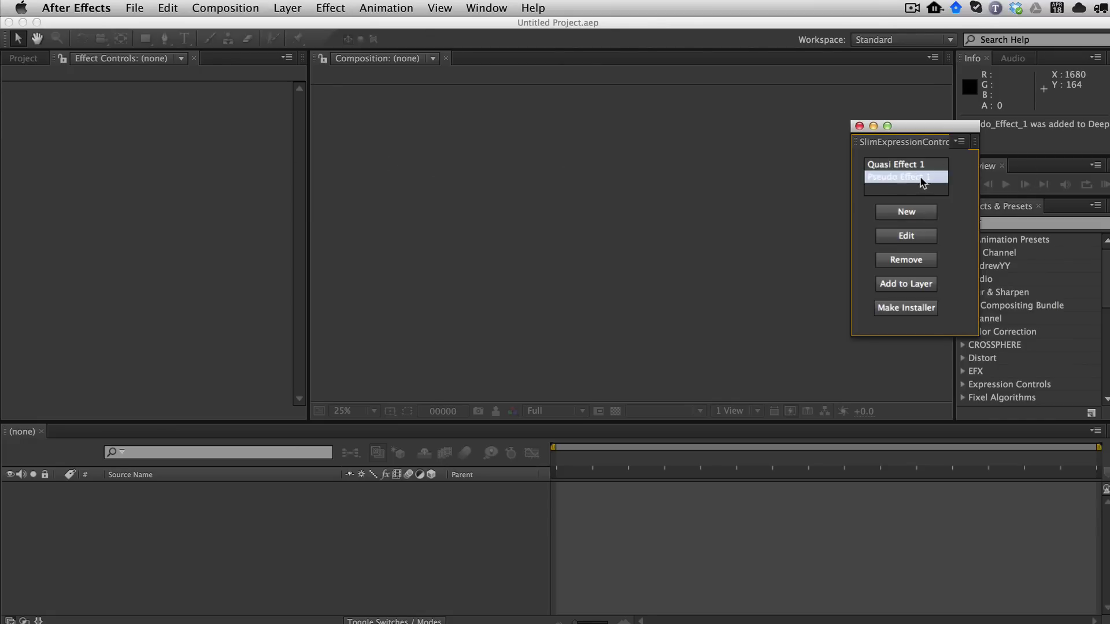
{"action": "left_click", "coordinate": [827, 195]}
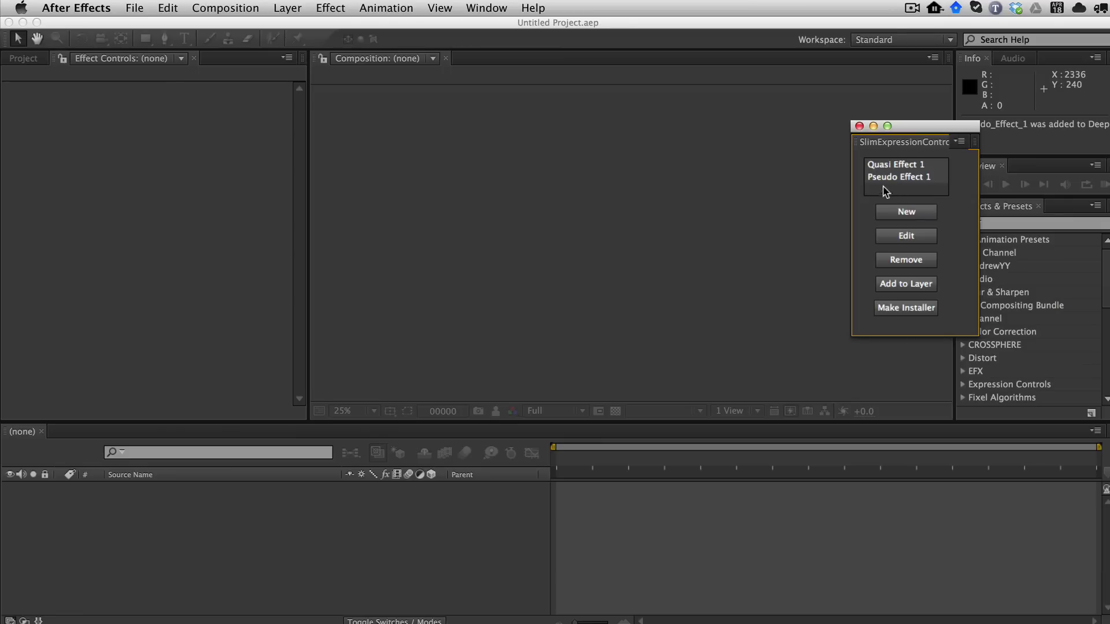
{"action": "left_click", "coordinate": [926, 181]}
{"action": "left_click", "coordinate": [917, 181]}
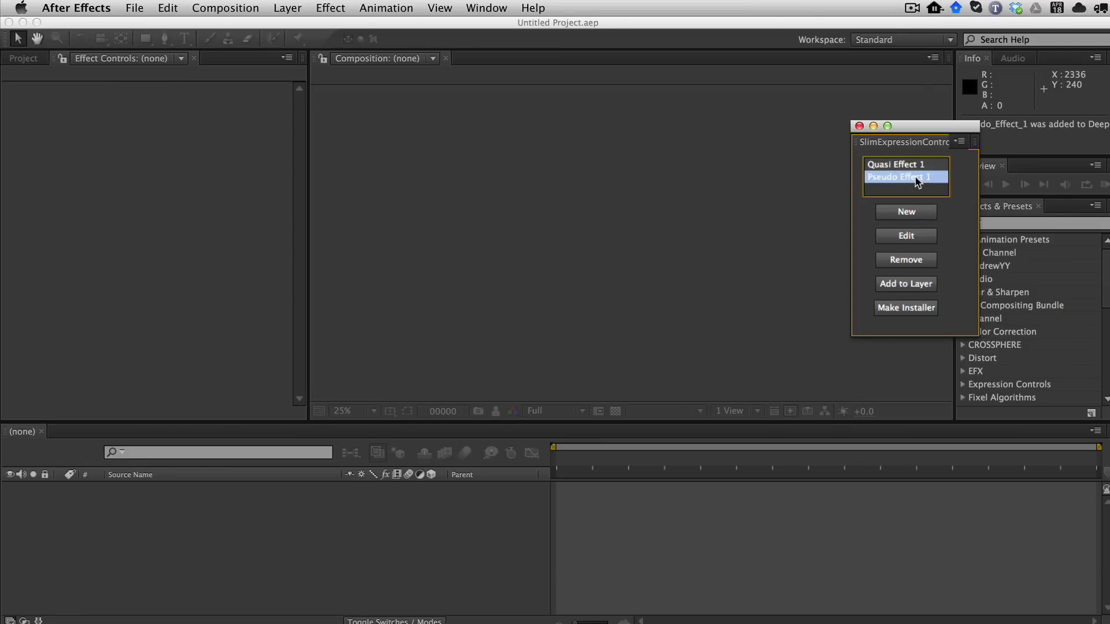
{"action": "left_click", "coordinate": [906, 235]}
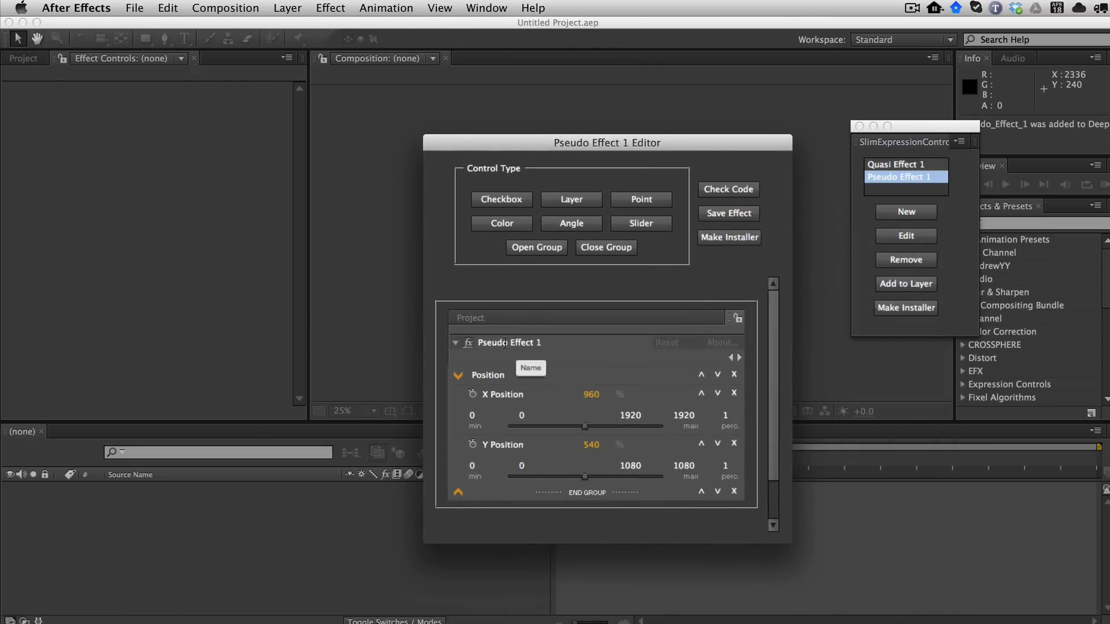
Step: Review the effect's name, Position and Scale groups without changes, then close the editor
{"action": "left_click", "coordinate": [490, 345]}
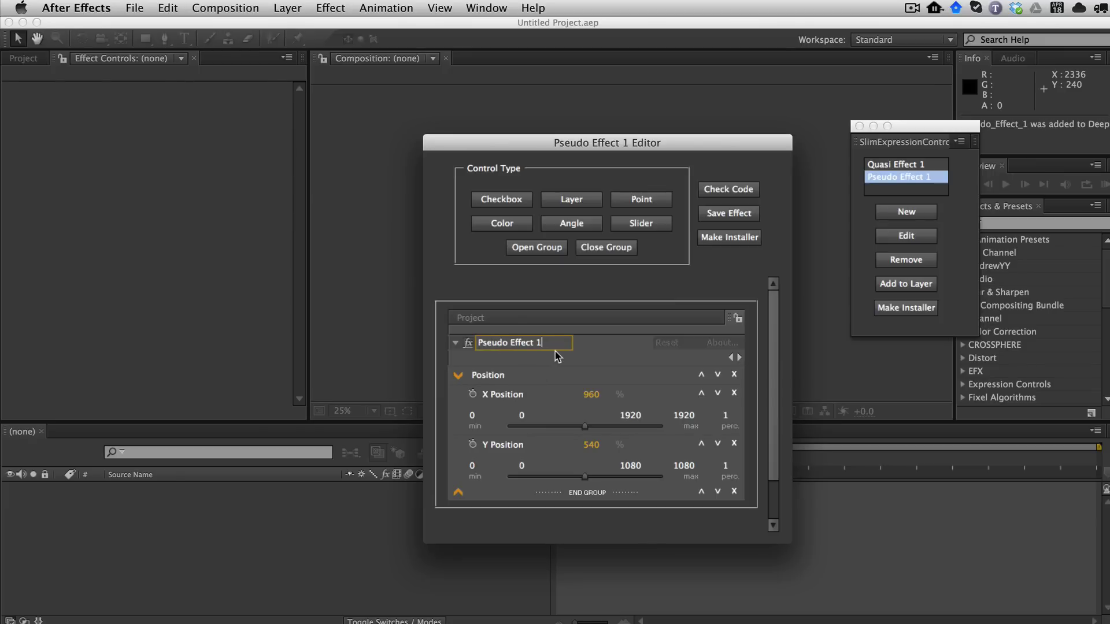
{"action": "left_click_drag", "start_coordinate": [558, 346], "coordinate": [439, 339]}
{"action": "left_click", "coordinate": [617, 359]}
{"action": "left_click_drag", "start_coordinate": [771, 418], "coordinate": [773, 512]}
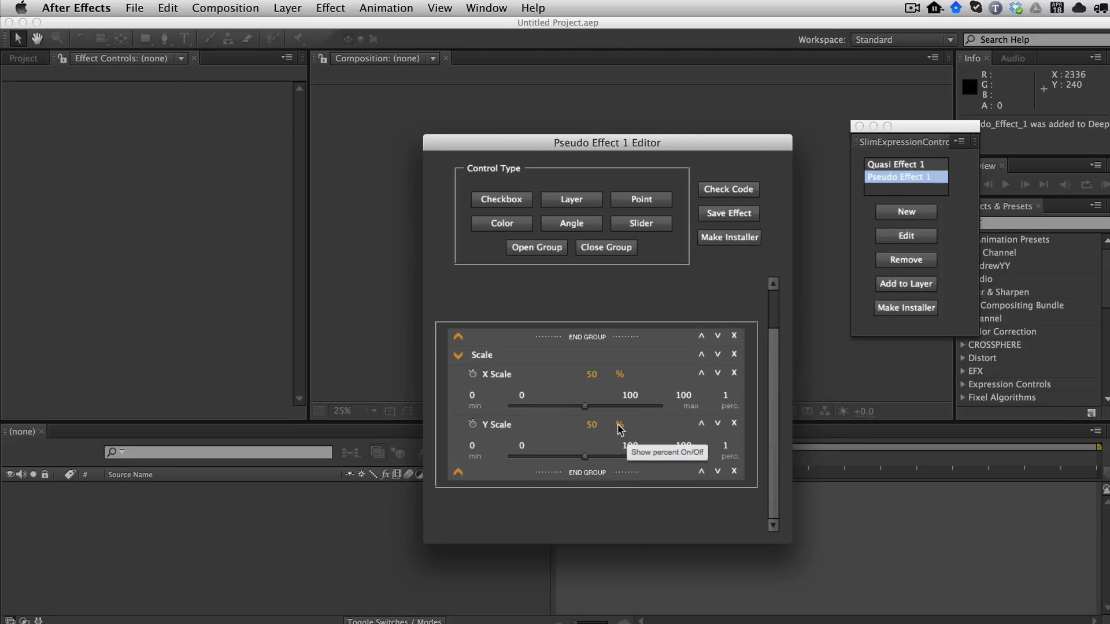
{"action": "key", "text": "Escape"}
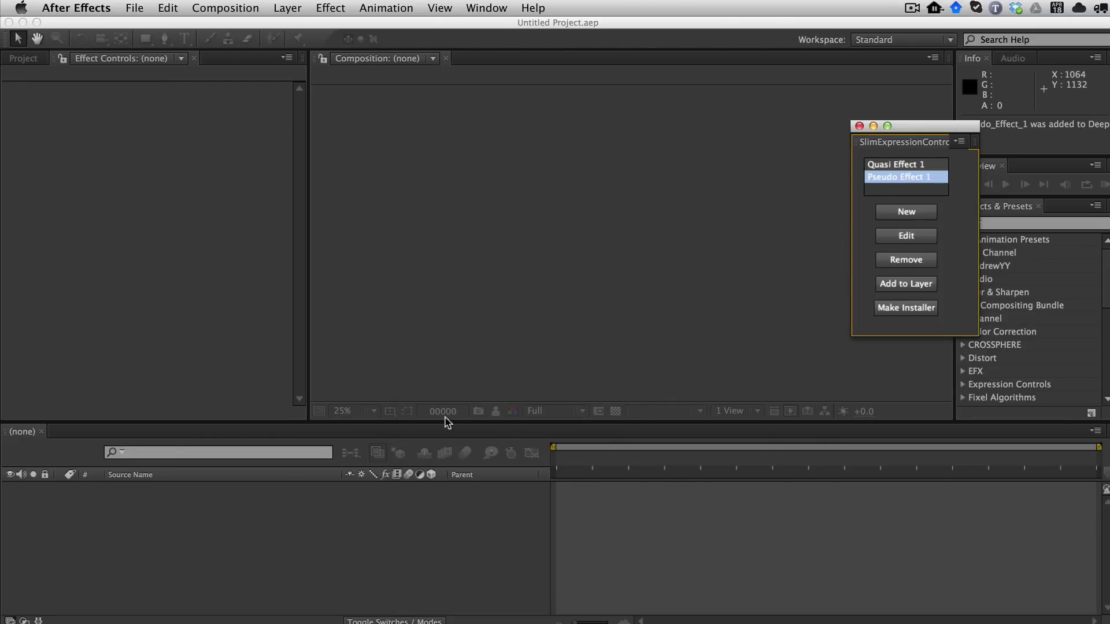
Step: Open Demo.aep and apply Pseudo Effect 1 to the Deep Red Solid 1 layer
{"action": "left_click", "coordinate": [139, 8]}
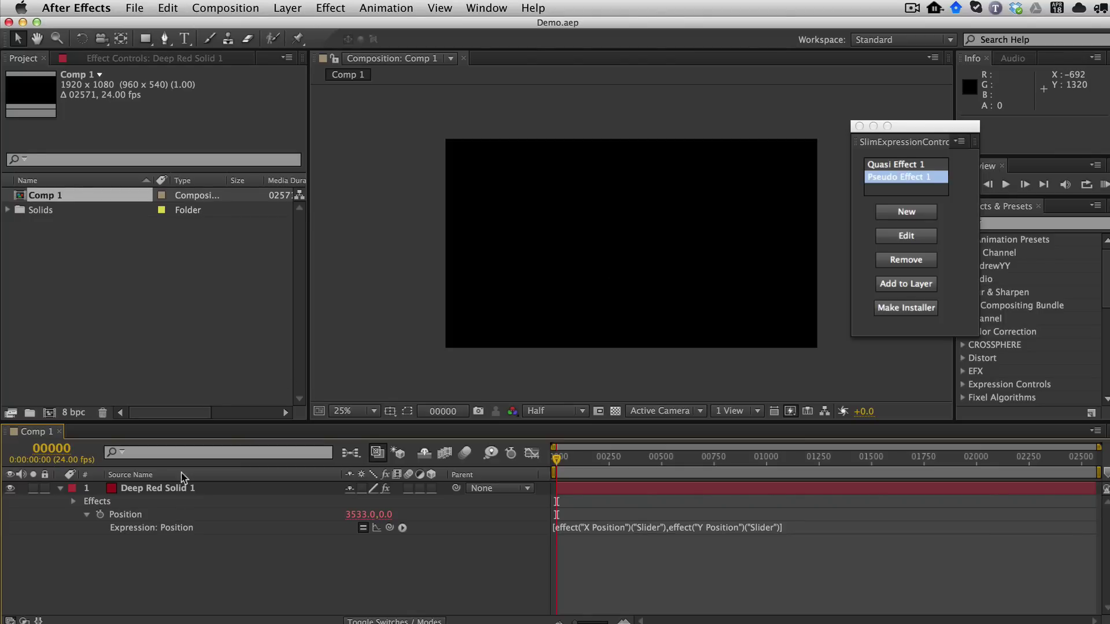
{"action": "left_click", "coordinate": [169, 489]}
{"action": "key", "text": "F3"}
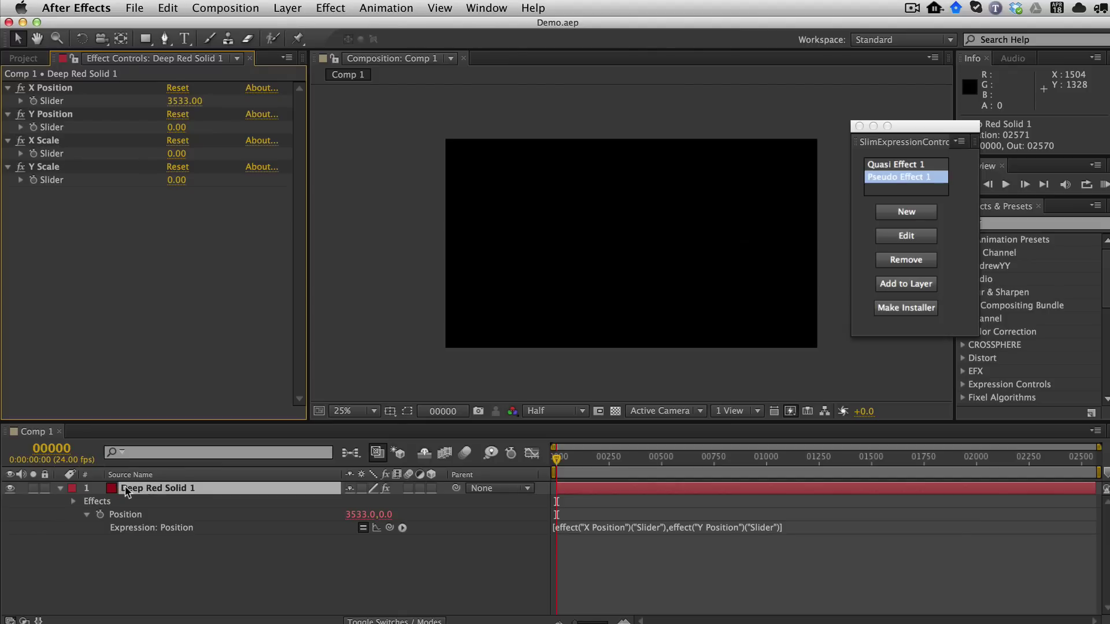
{"action": "left_click", "coordinate": [903, 180]}
{"action": "left_click", "coordinate": [906, 286]}
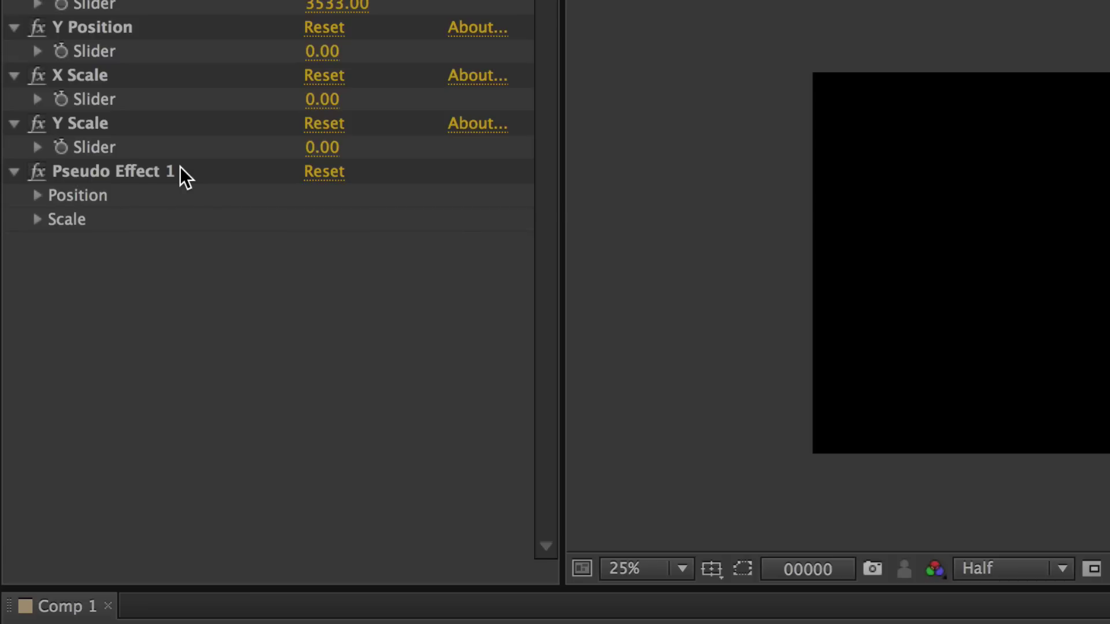
Step: Expand Pseudo Effect 1's Position (960, 540) and Scale (50%) groups in Effect Controls
{"action": "left_click", "coordinate": [63, 168]}
{"action": "key", "text": "Return"}
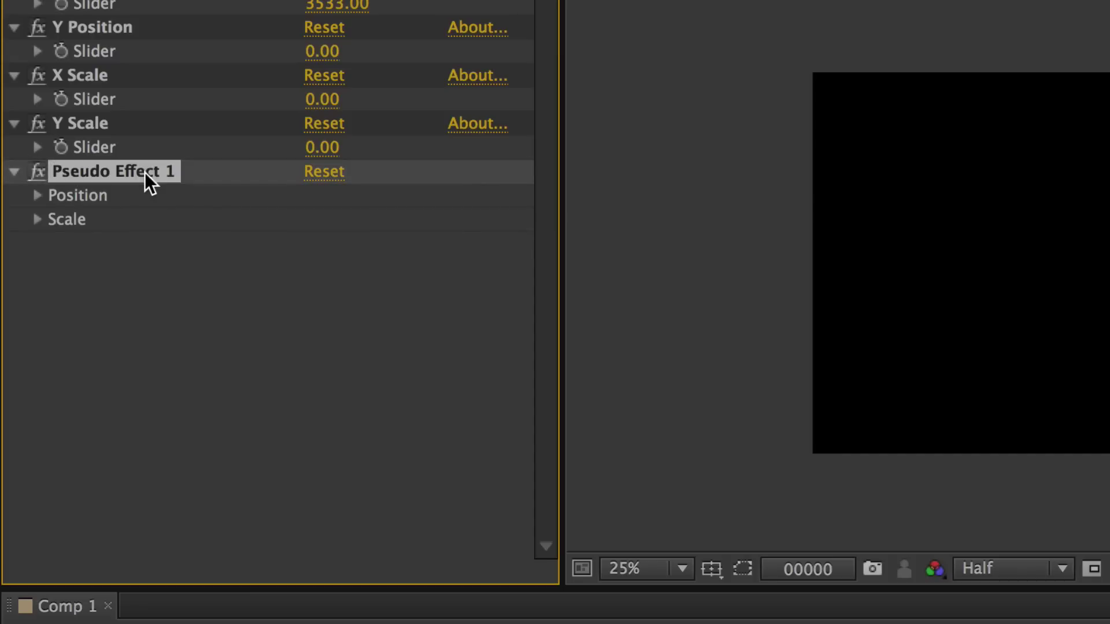
{"action": "left_click", "coordinate": [37, 195]}
{"action": "left_click", "coordinate": [38, 268]}
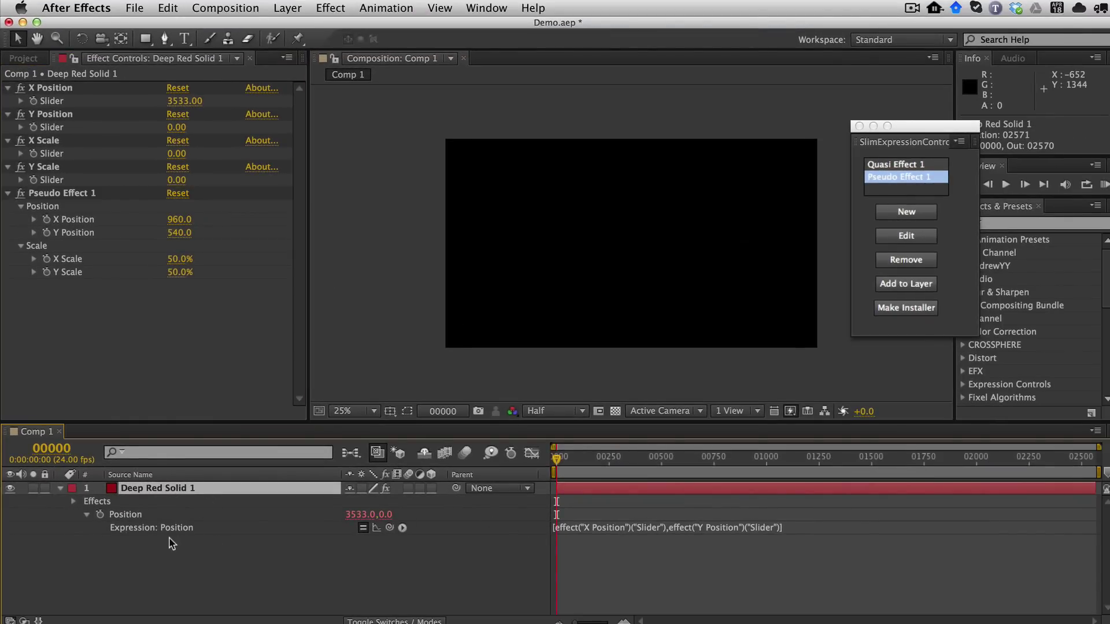
Step: Replace the Position expression with pick-whip links to Pseudo Effect 1's X and Y Position
{"action": "left_click", "coordinate": [590, 527]}
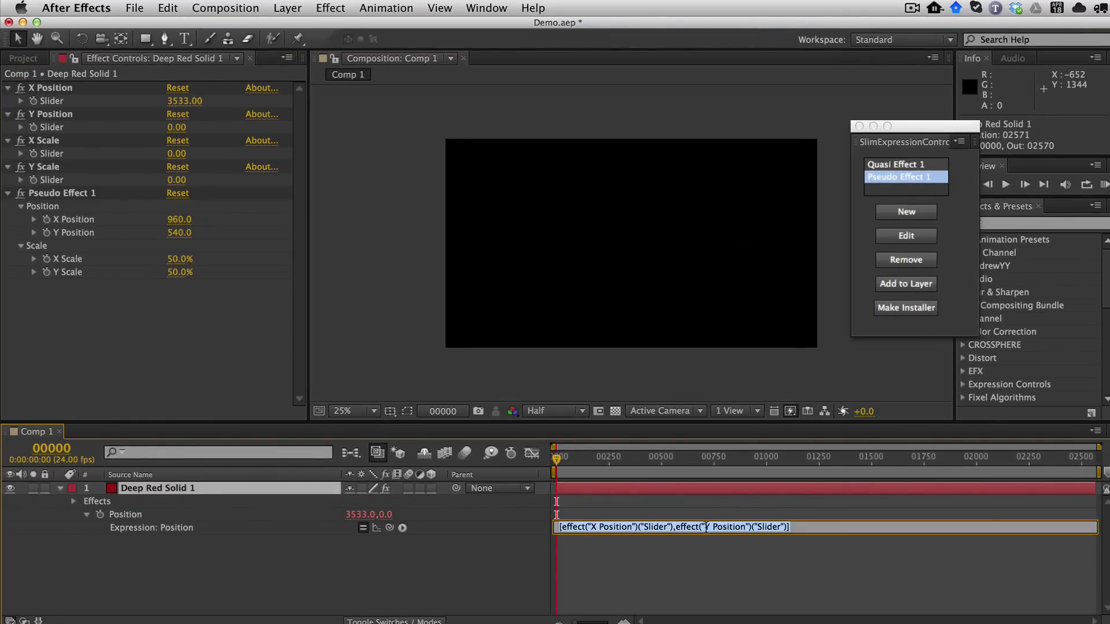
{"action": "key", "text": "BackSpace"}
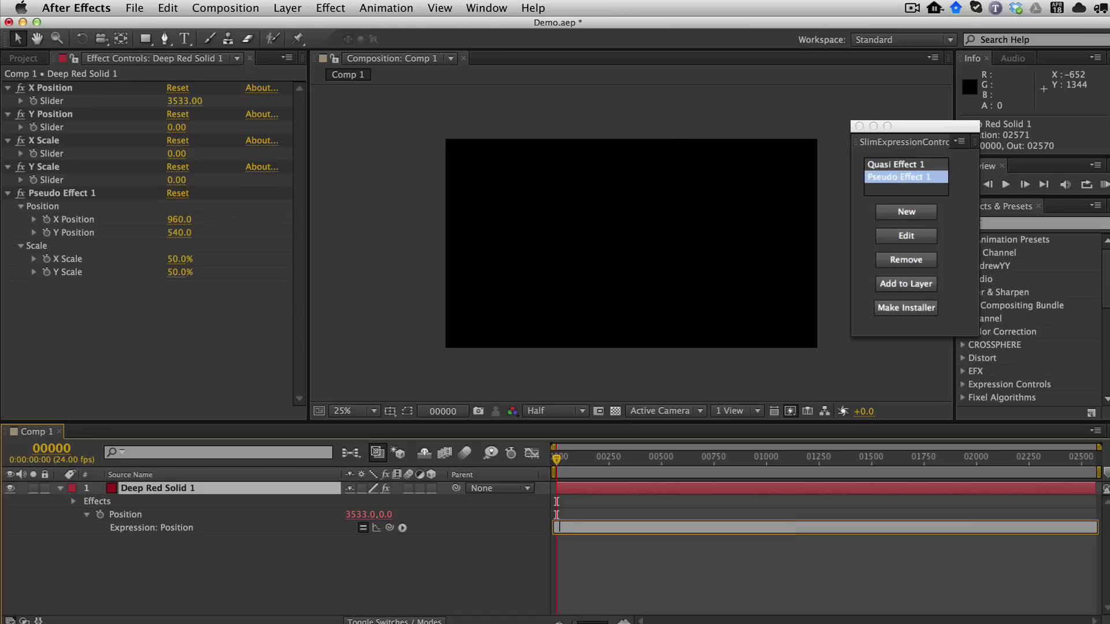
{"action": "type", "text": "["}
{"action": "left_click_drag", "start_coordinate": [389, 527], "coordinate": [172, 220]}
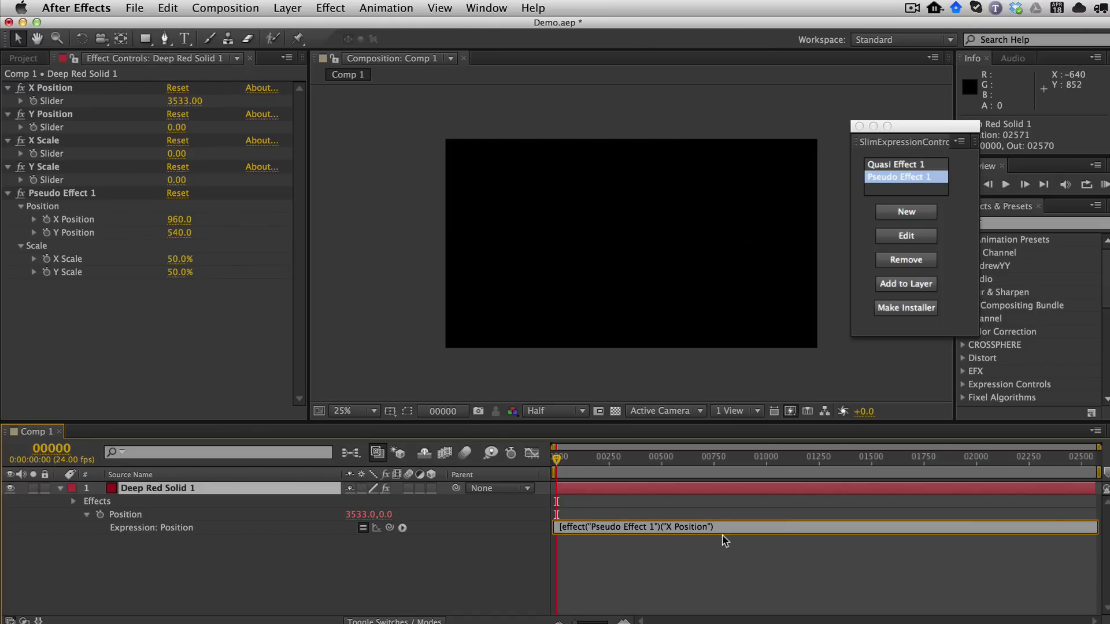
{"action": "type", "text": ","}
{"action": "left_click_drag", "start_coordinate": [389, 530], "coordinate": [177, 231]}
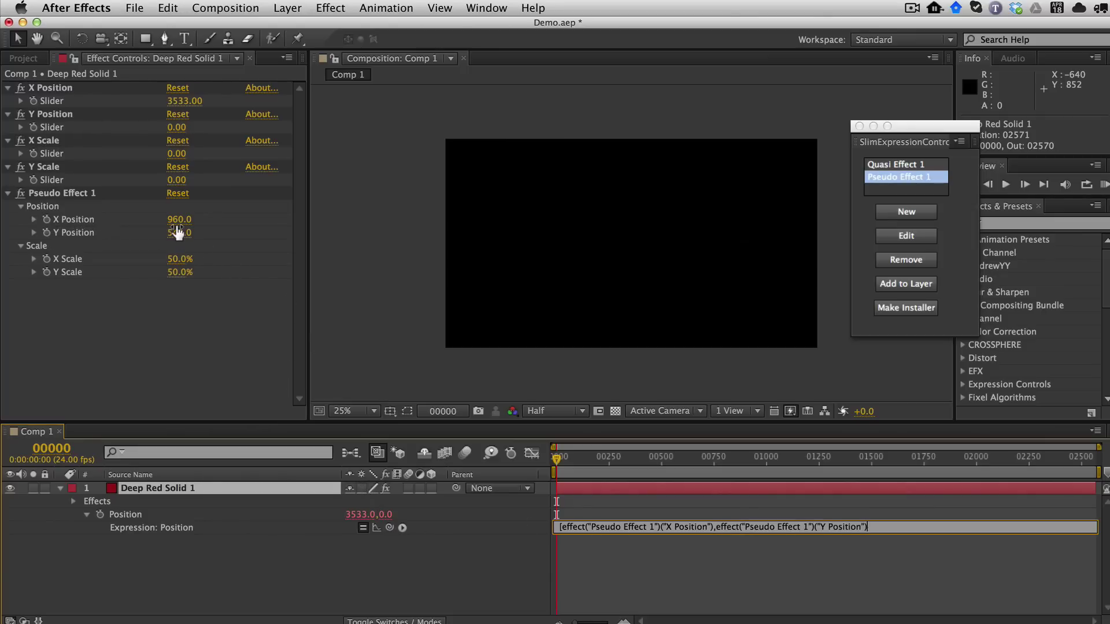
{"action": "type", "text": "]"}
{"action": "left_click", "coordinate": [782, 568]}
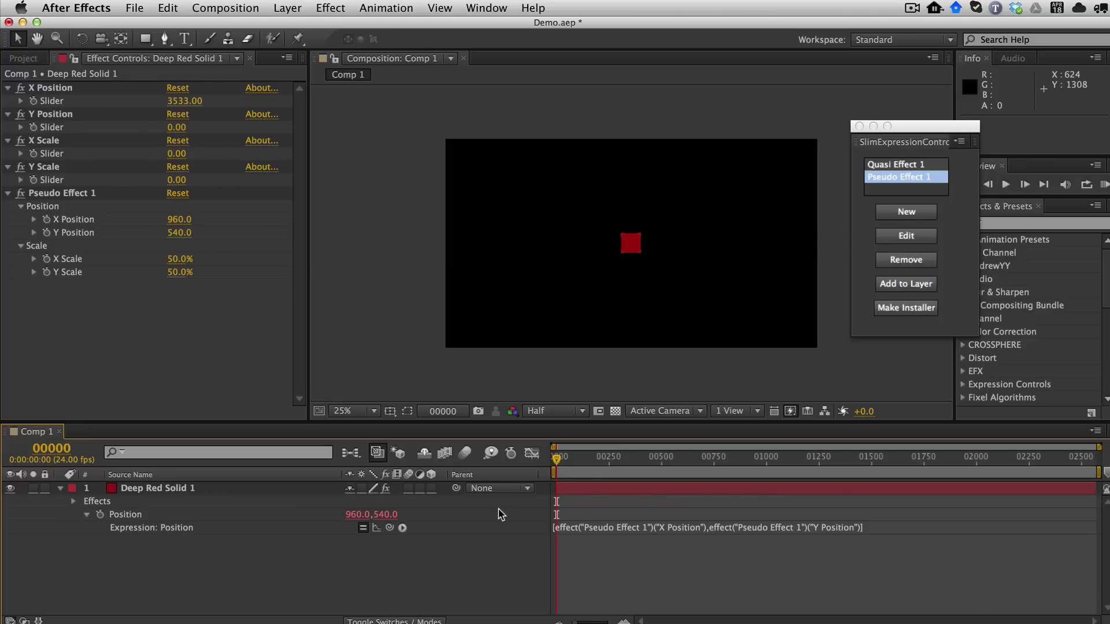
{"action": "left_click", "coordinate": [171, 492]}
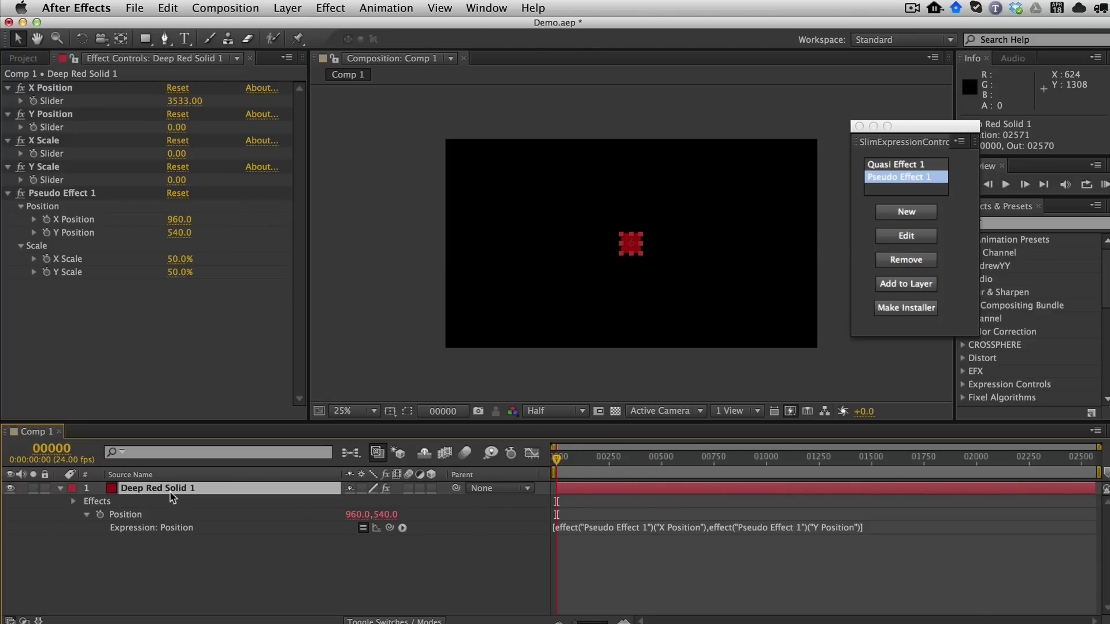
Step: Give Scale an expression pick-whipped to Pseudo Effect 1's X Scale and Y Scale
{"action": "key", "text": "shift+s"}
{"action": "left_click", "coordinate": [102, 540], "text": "alt"}
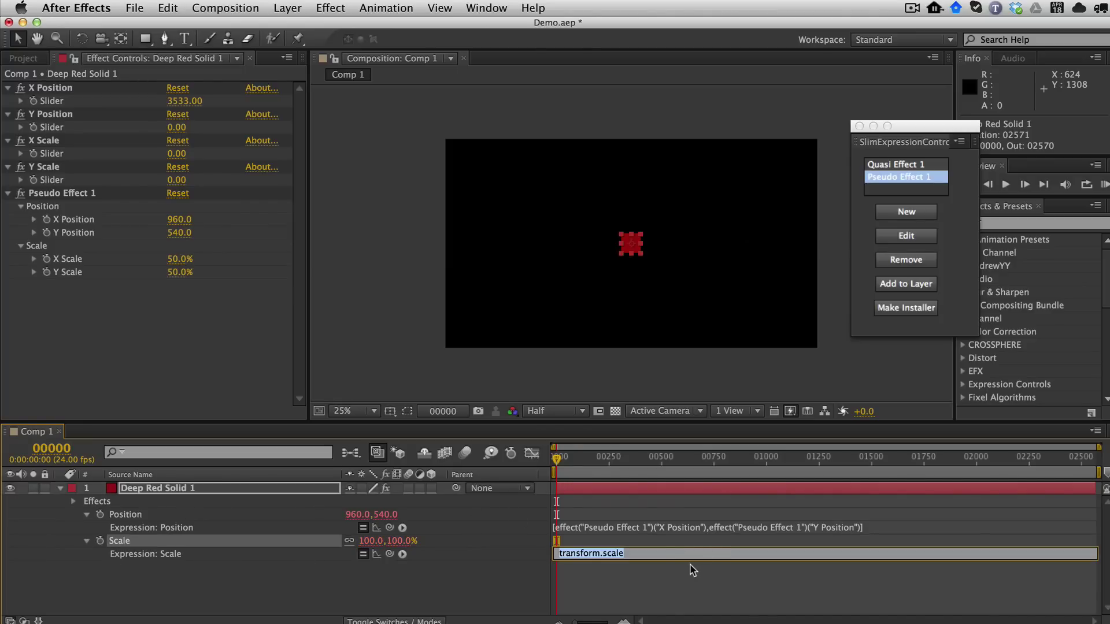
{"action": "key", "text": "BackSpace"}
{"action": "left_click_drag", "start_coordinate": [391, 556], "coordinate": [180, 260]}
{"action": "type", "text": "[effect(\"Pseudo Effect 1\")(\"X Scale\"),"}
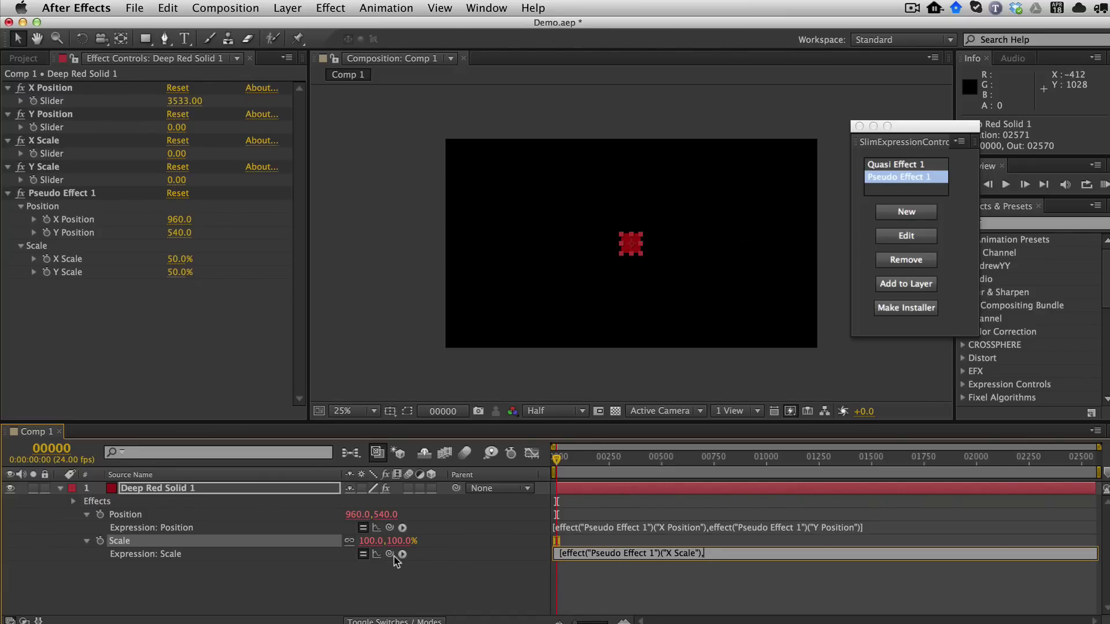
{"action": "left_click_drag", "start_coordinate": [390, 554], "coordinate": [181, 273]}
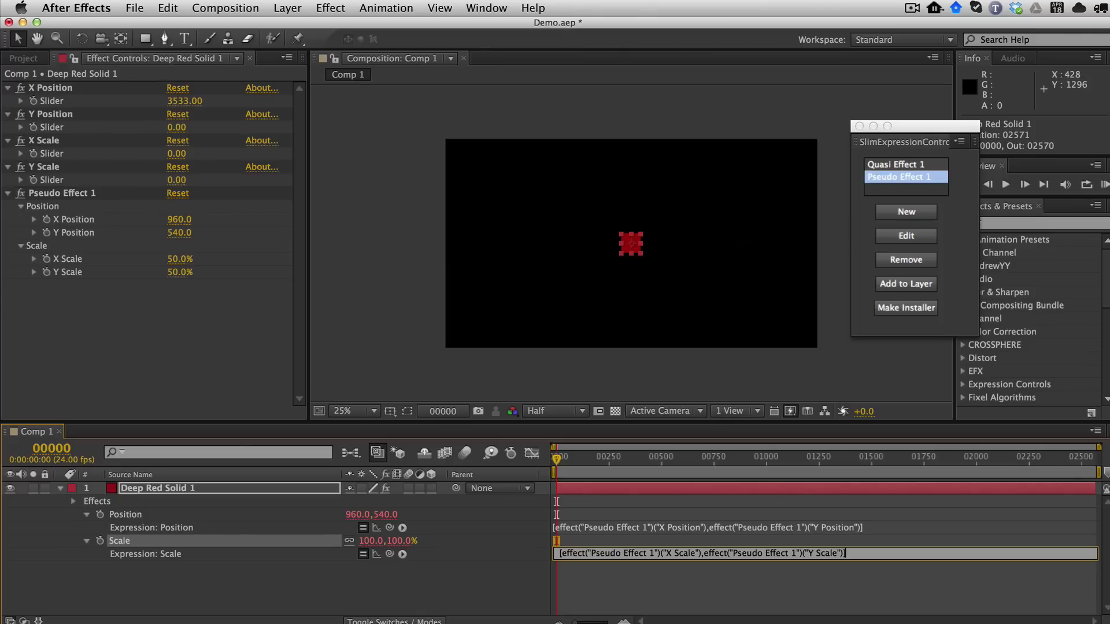
{"action": "left_click", "coordinate": [799, 545]}
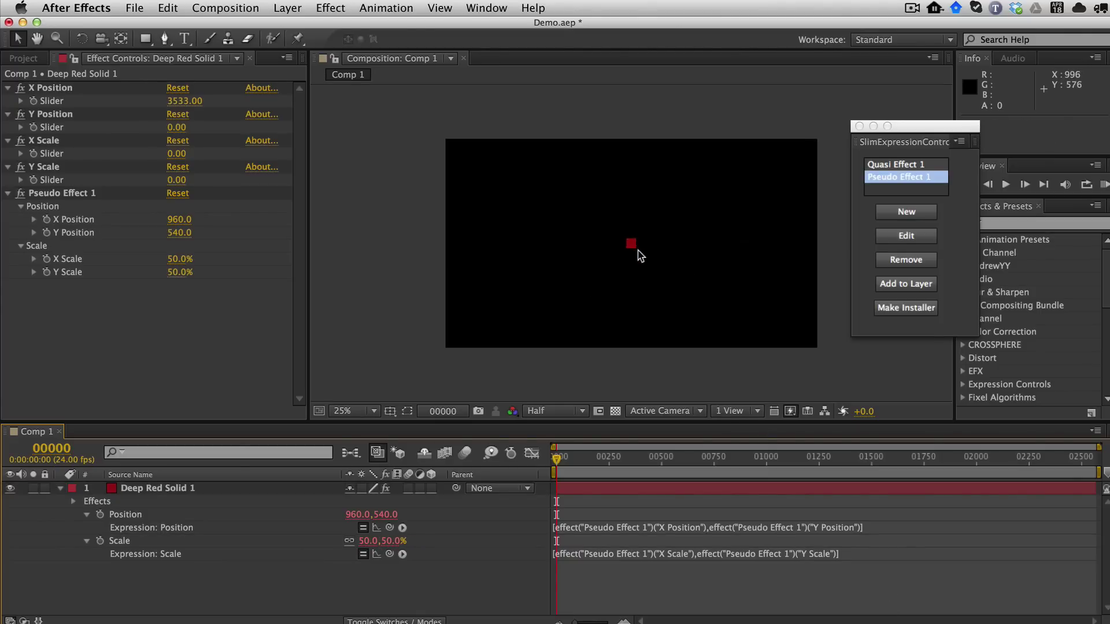
Step: Delete the four old X/Y Position and X/Y Scale slider effects, keeping Pseudo Effect 1
{"action": "left_click", "coordinate": [68, 166]}
{"action": "left_click", "coordinate": [61, 90], "text": "shift"}
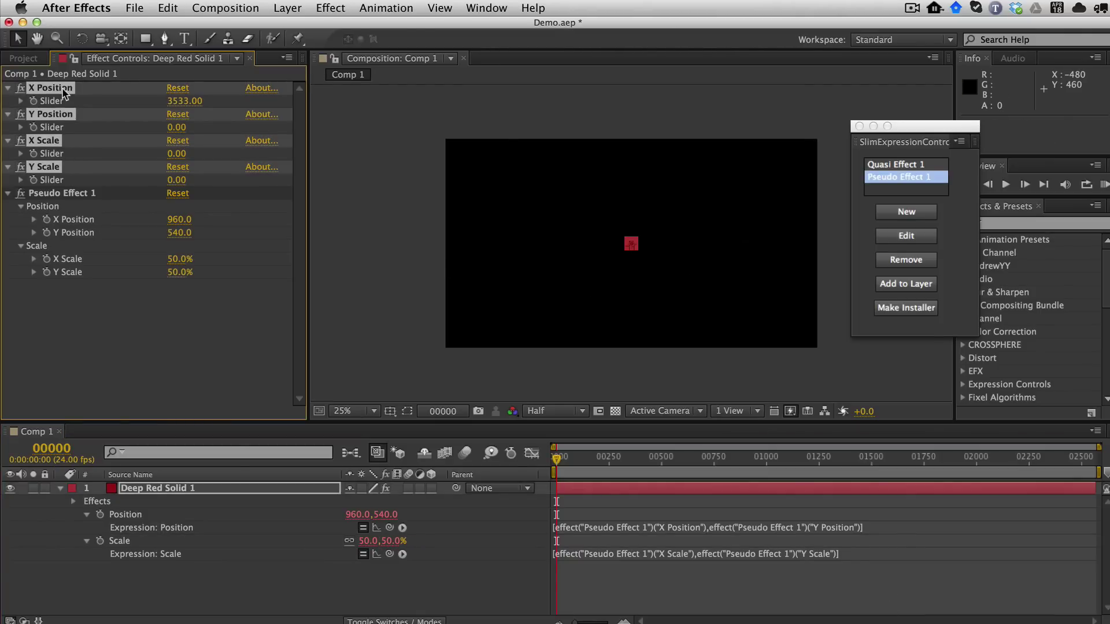
{"action": "key", "text": "Delete"}
{"action": "left_click", "coordinate": [81, 94]}
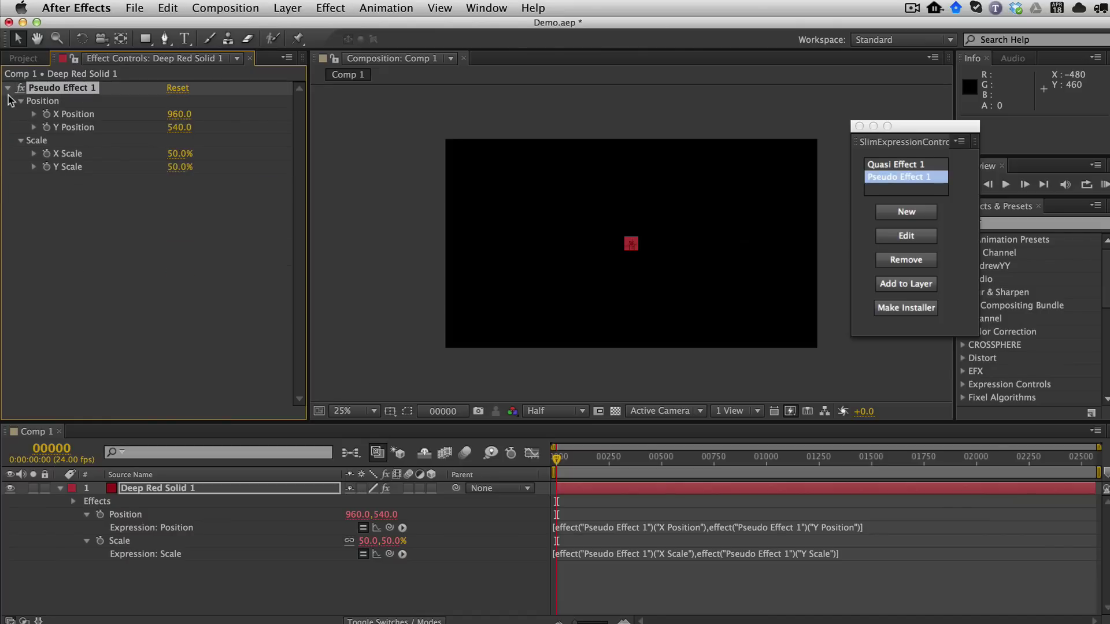
{"action": "left_click", "coordinate": [9, 88]}
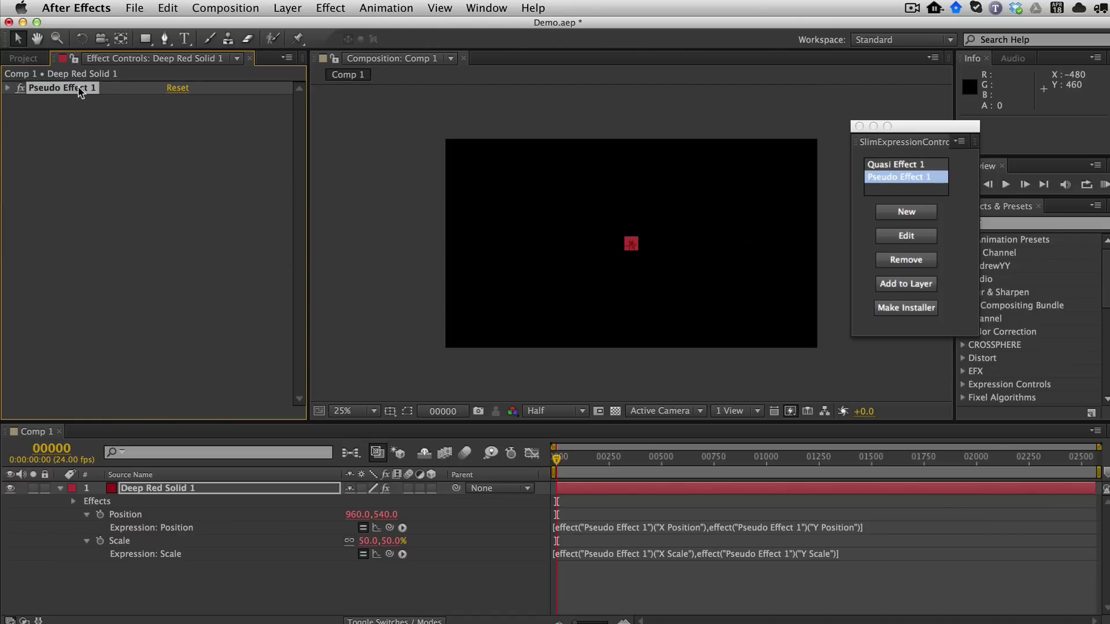
{"action": "left_click", "coordinate": [9, 88]}
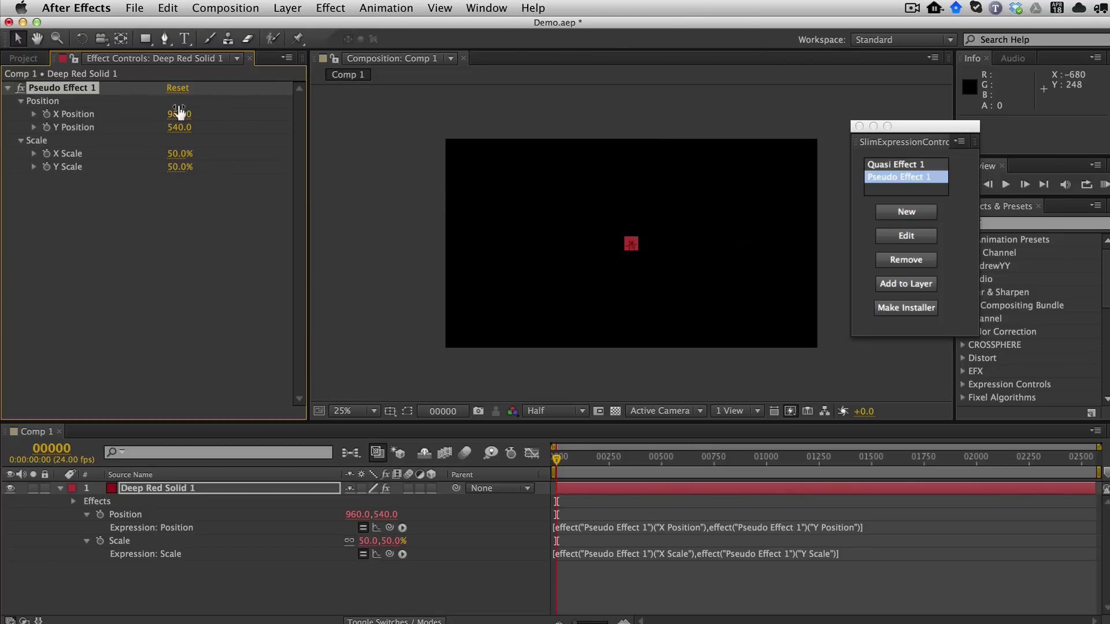
Step: Test Pseudo Effect 1 by scrubbing Position to 810, 190 and Scale back to 100%
{"action": "left_click_drag", "start_coordinate": [178, 113], "coordinate": [181, 101]}
{"action": "mouse_move", "coordinate": [181, 101]}
{"action": "left_mouse_down"}
{"action": "mouse_move", "coordinate": [528, 111]}
{"action": "mouse_move", "coordinate": [454, 120]}
{"action": "mouse_move", "coordinate": [460, 131]}
{"action": "left_mouse_up"}
{"action": "mouse_move", "coordinate": [193, 127]}
{"action": "left_mouse_down"}
{"action": "mouse_move", "coordinate": [447, 112]}
{"action": "mouse_move", "coordinate": [202, 139]}
{"action": "mouse_move", "coordinate": [529, 141]}
{"action": "left_mouse_up"}
{"action": "mouse_move", "coordinate": [178, 154]}
{"action": "left_mouse_down"}
{"action": "mouse_move", "coordinate": [181, 176]}
{"action": "mouse_move", "coordinate": [277, 158]}
{"action": "left_mouse_up"}
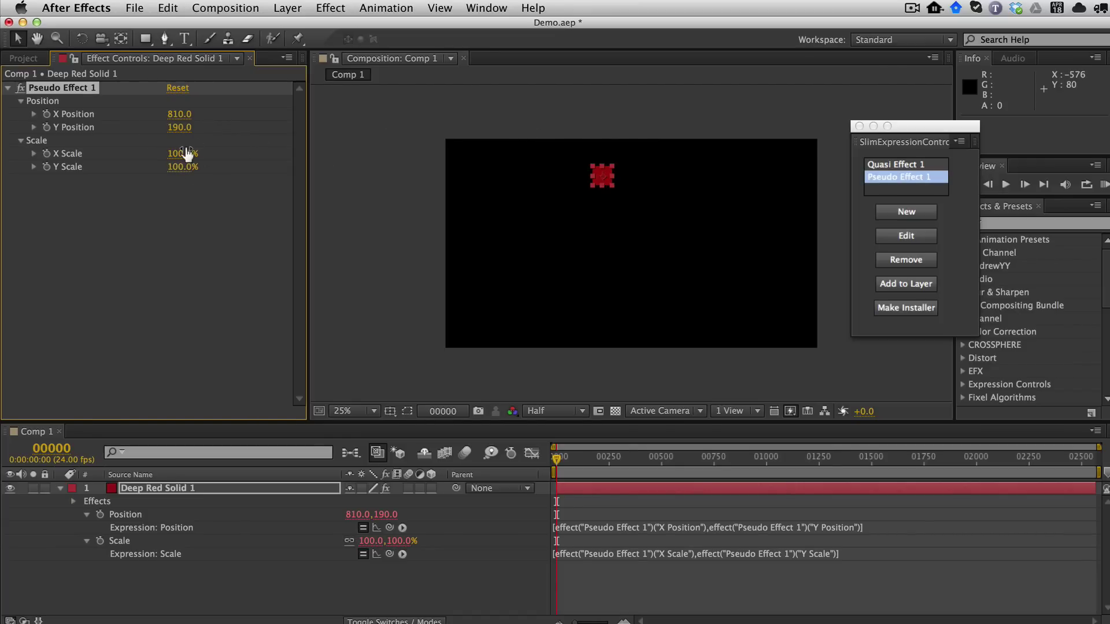
{"action": "left_click_drag", "start_coordinate": [186, 153], "coordinate": [248, 156]}
{"action": "left_click_drag", "start_coordinate": [174, 154], "coordinate": [403, 149]}
Step: Build Pseudo Effect 1's installer with Make Installer, saving Pseudo Effect 1.jsx to the Demo folder
{"action": "left_click", "coordinate": [897, 178]}
{"action": "left_click", "coordinate": [915, 308]}
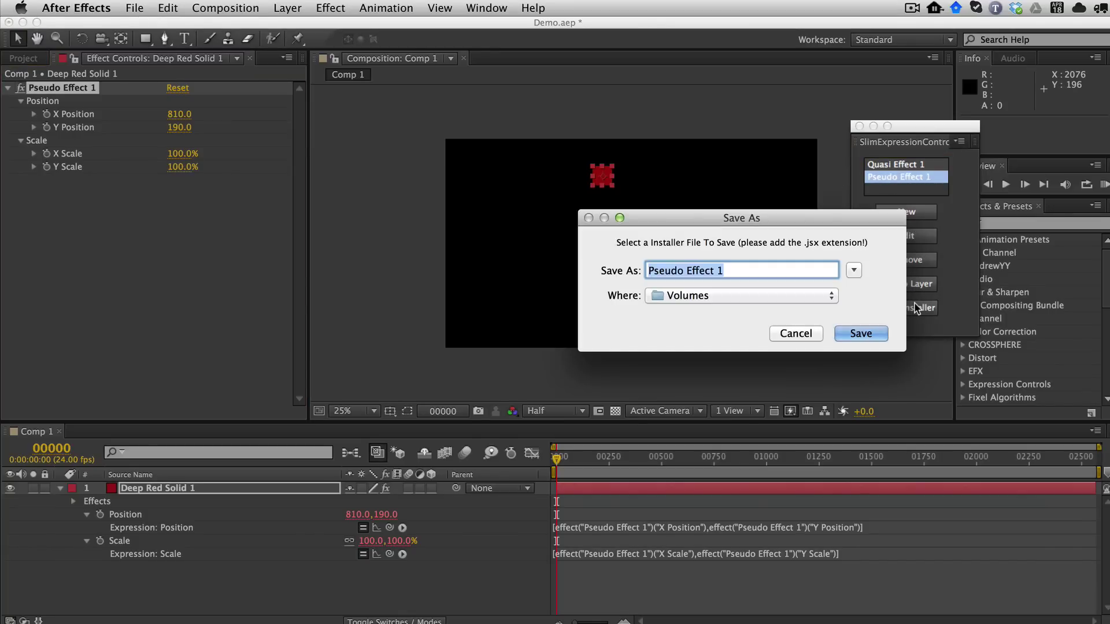
{"action": "left_click", "coordinate": [753, 271]}
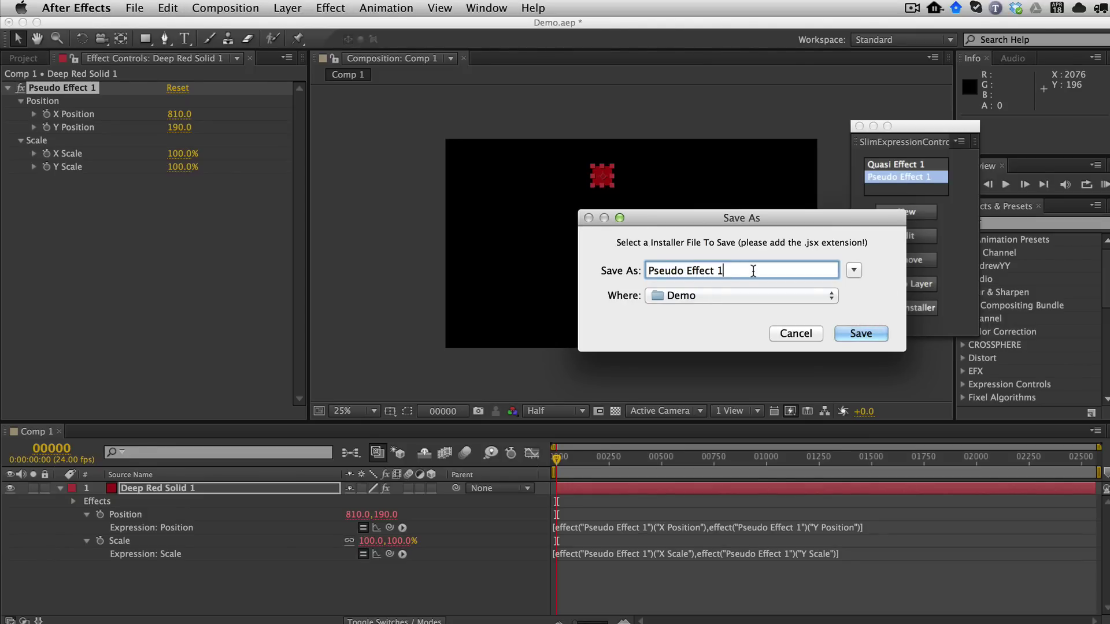
{"action": "type", "text": ".jsx"}
{"action": "left_click", "coordinate": [861, 333]}
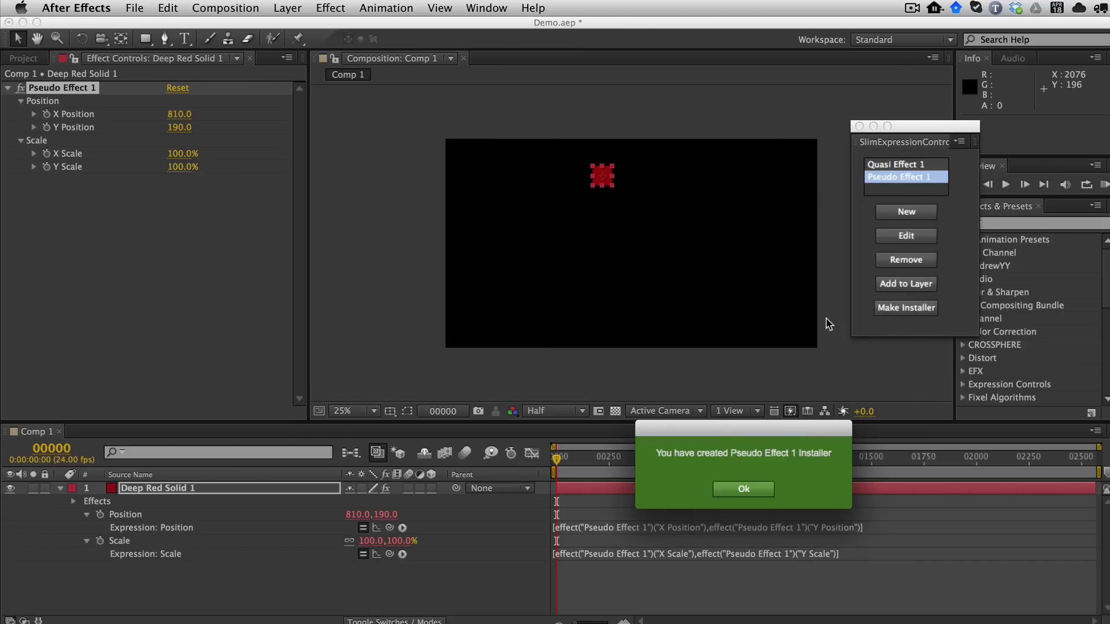
{"action": "left_click", "coordinate": [744, 490]}
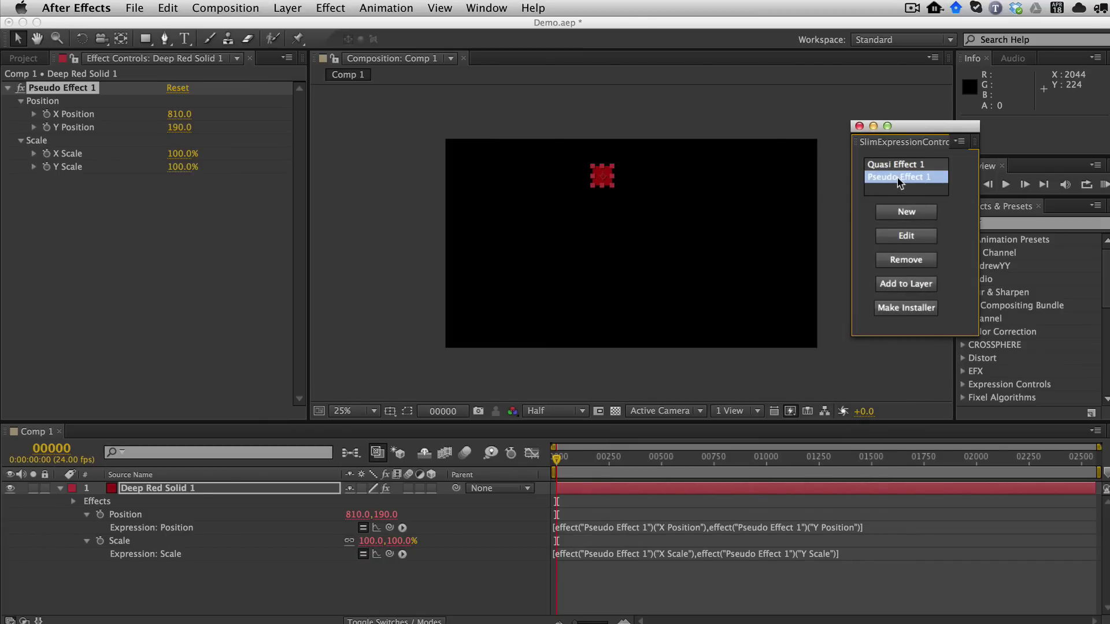
Step: Remove Pseudo Effect 1 from SlimExpressionControl, confirm the deletion, and close the Demo project
{"action": "left_click", "coordinate": [913, 262]}
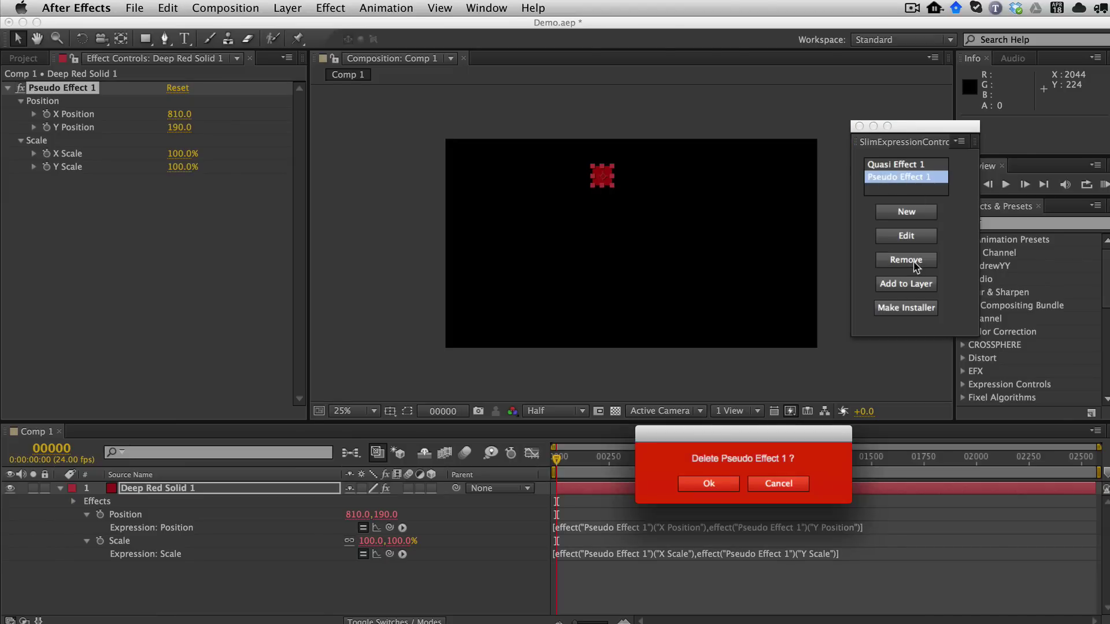
{"action": "left_click", "coordinate": [707, 483]}
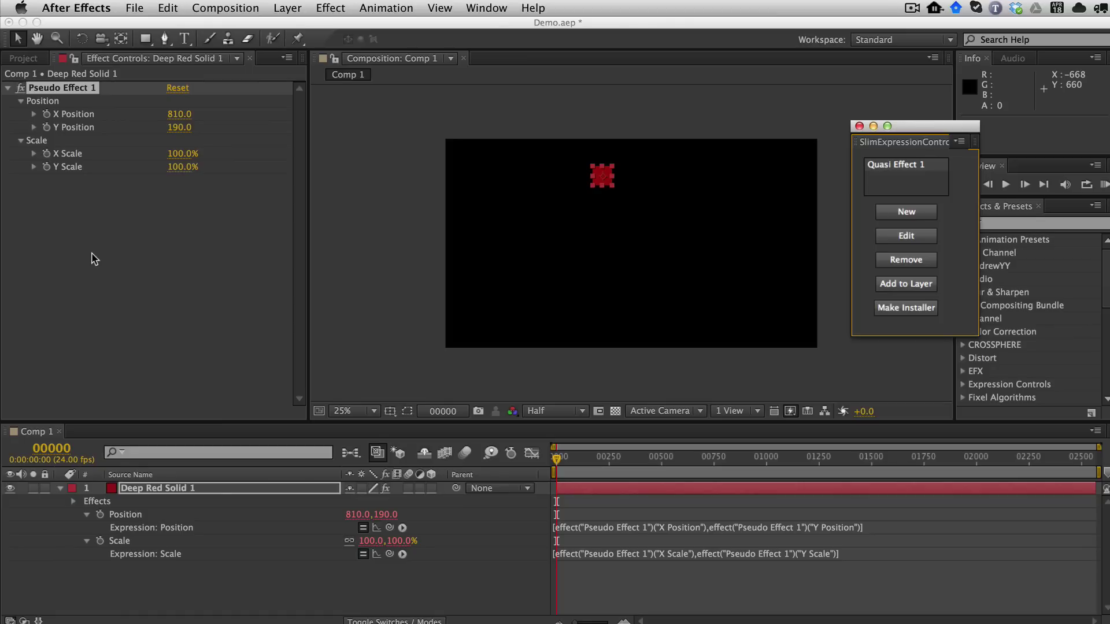
{"action": "left_click", "coordinate": [906, 308]}
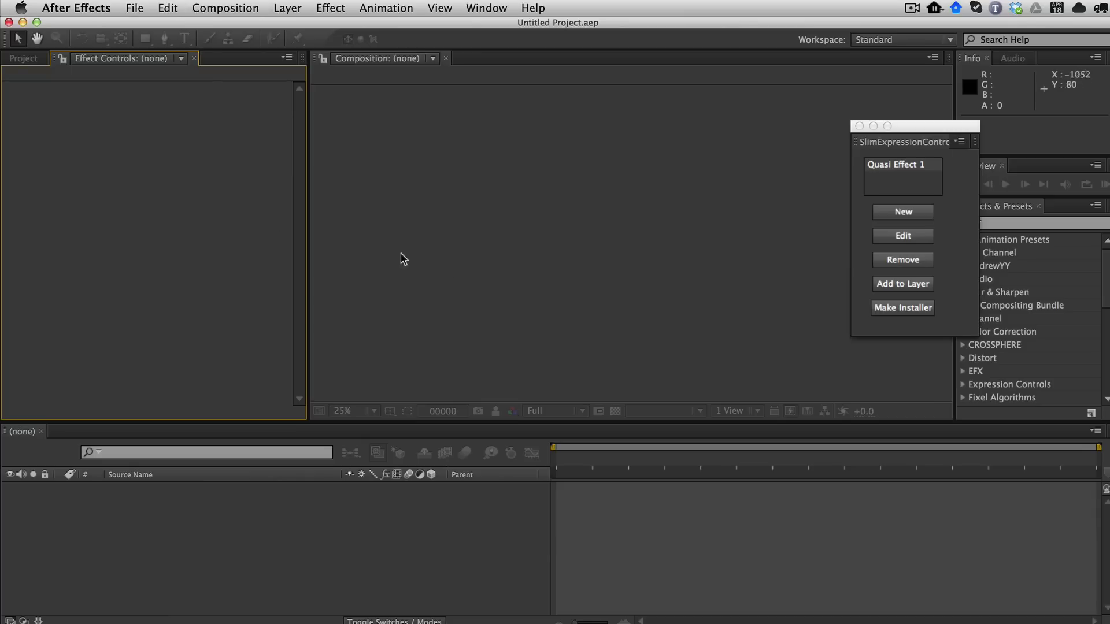
Step: Reopen the recent Demo.aep project, accepting the missing-effect warning
{"action": "left_click", "coordinate": [135, 8]}
{"action": "mouse_move", "coordinate": [190, 56]}
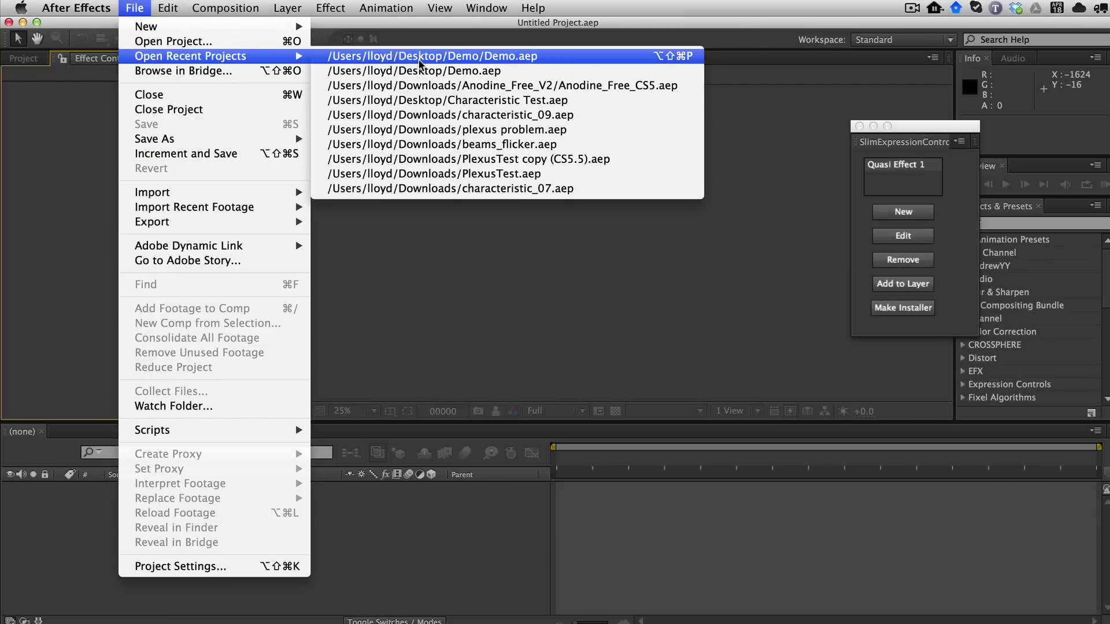
{"action": "left_click", "coordinate": [410, 58]}
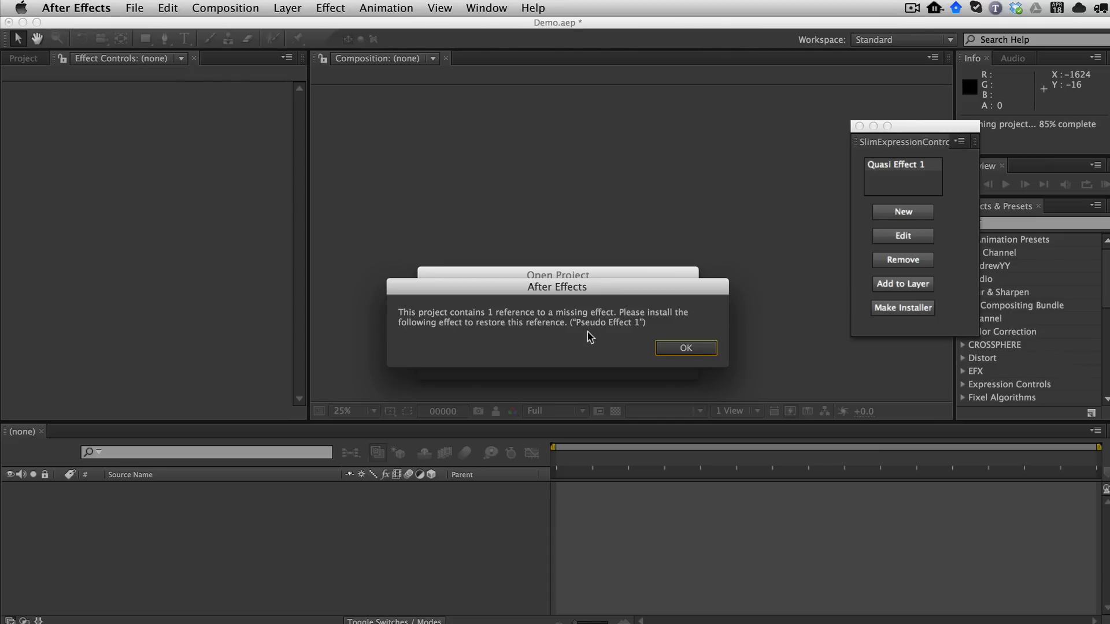
{"action": "left_click", "coordinate": [704, 348]}
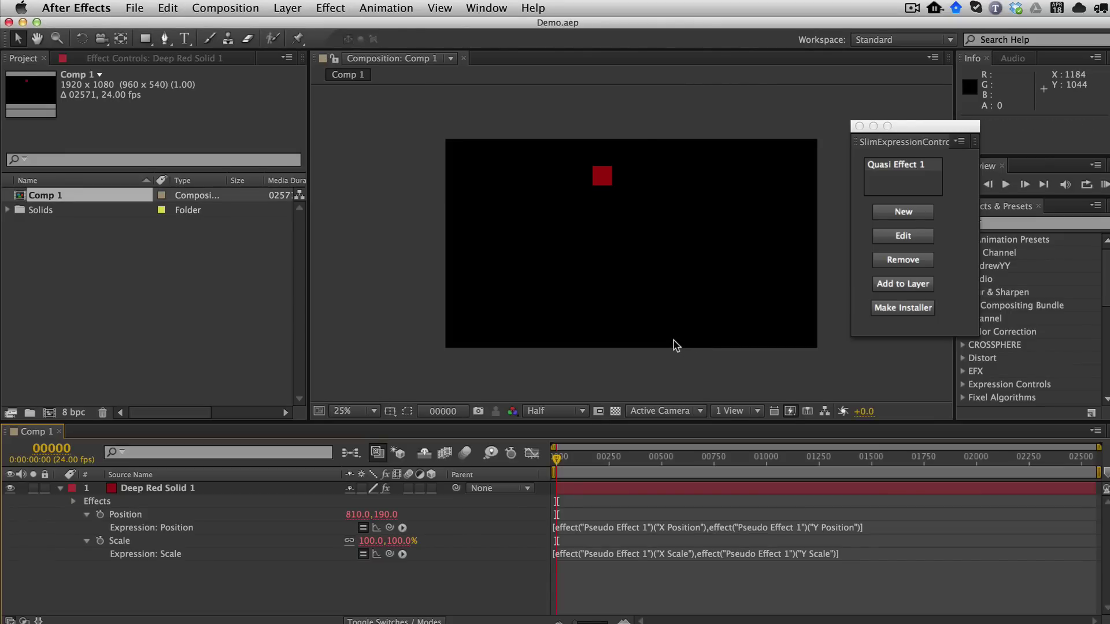
Step: Scrub Deep Red Solid 1's Pseudo Effect 1 values to place it at 0,1080, 79% X scale
{"action": "left_click", "coordinate": [167, 491]}
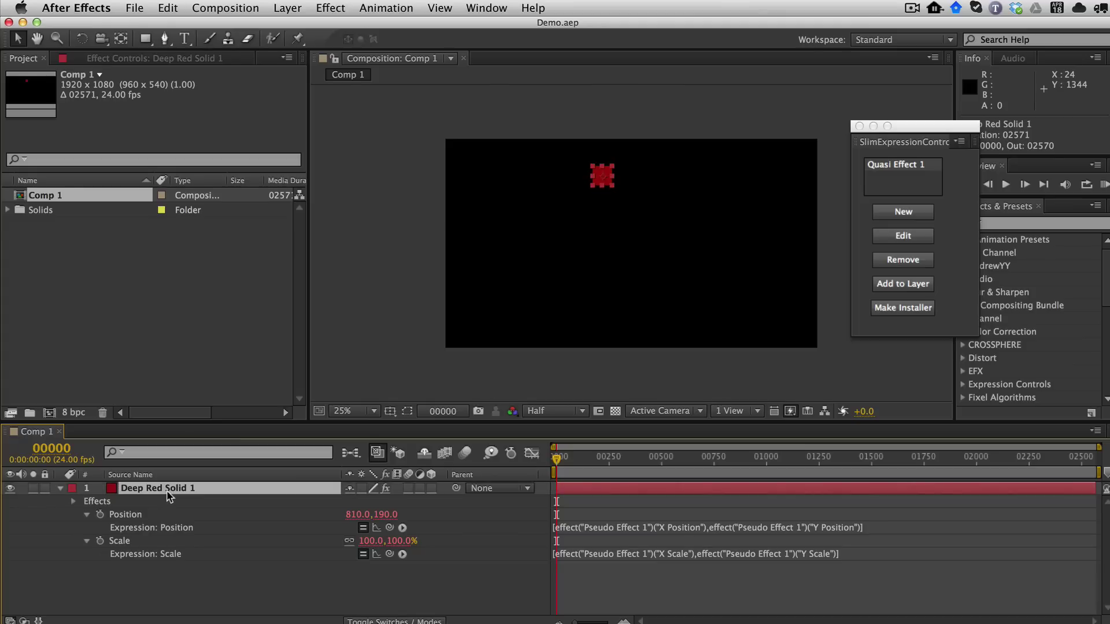
{"action": "double_click", "coordinate": [167, 491]}
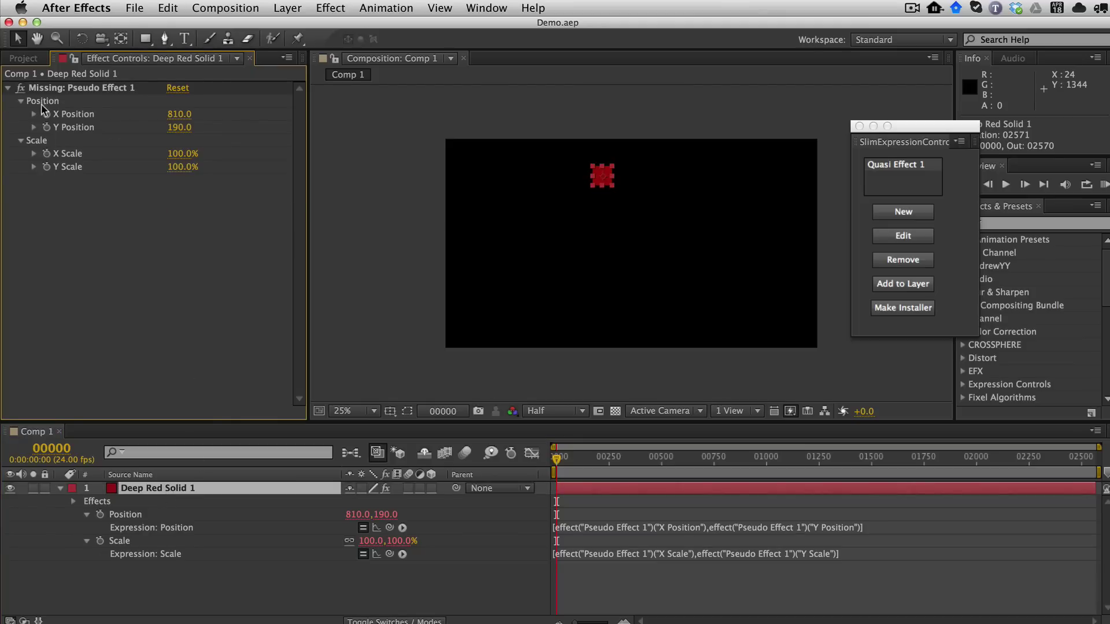
{"action": "mouse_move", "coordinate": [177, 114]}
{"action": "left_mouse_down"}
{"action": "mouse_move", "coordinate": [477, 125]}
{"action": "mouse_move", "coordinate": [174, 122]}
{"action": "mouse_move", "coordinate": [290, 124]}
{"action": "mouse_move", "coordinate": [196, 154]}
{"action": "mouse_move", "coordinate": [210, 142]}
{"action": "mouse_move", "coordinate": [234, 168]}
{"action": "left_mouse_up"}
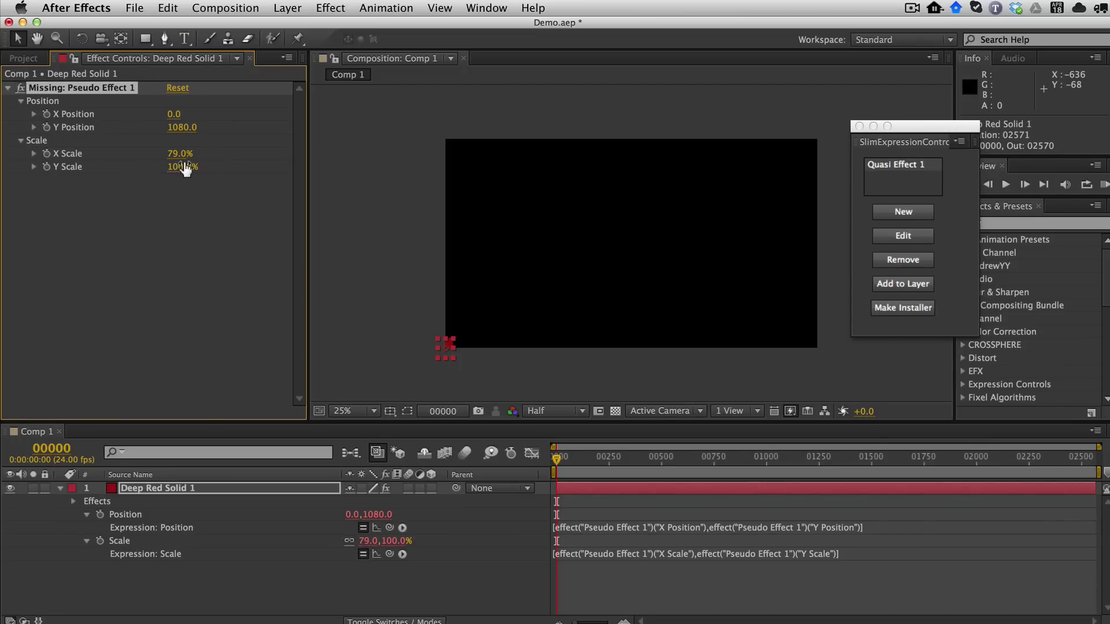
Step: Run the Pseudo Effect 1.jsx installer script, install Pseudo Effect 1, and restart After Effects
{"action": "left_click", "coordinate": [136, 8]}
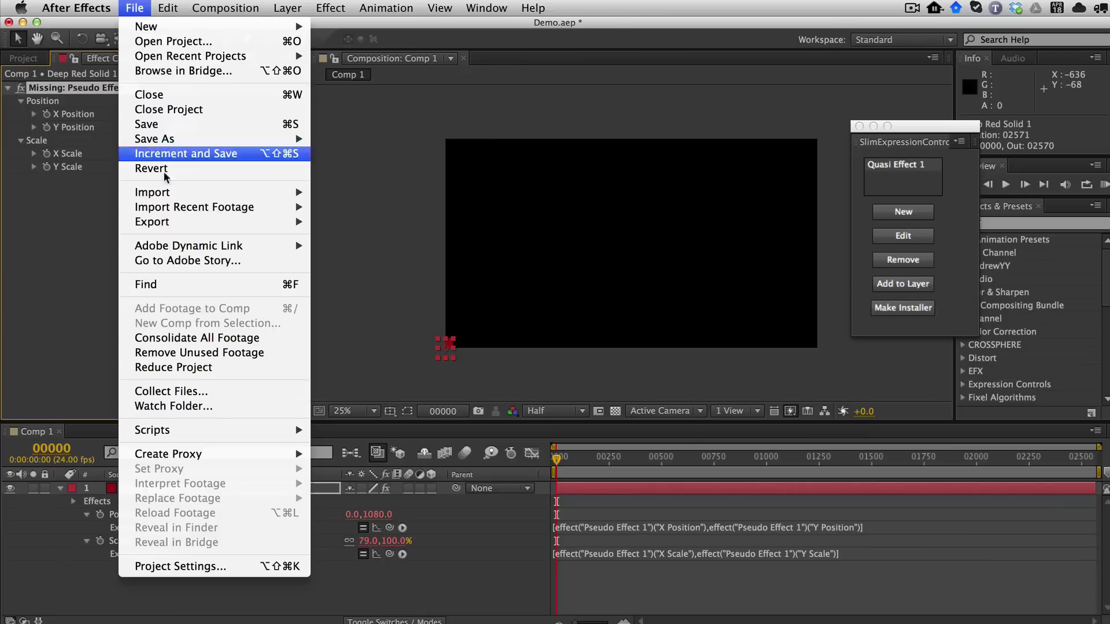
{"action": "mouse_move", "coordinate": [190, 430]}
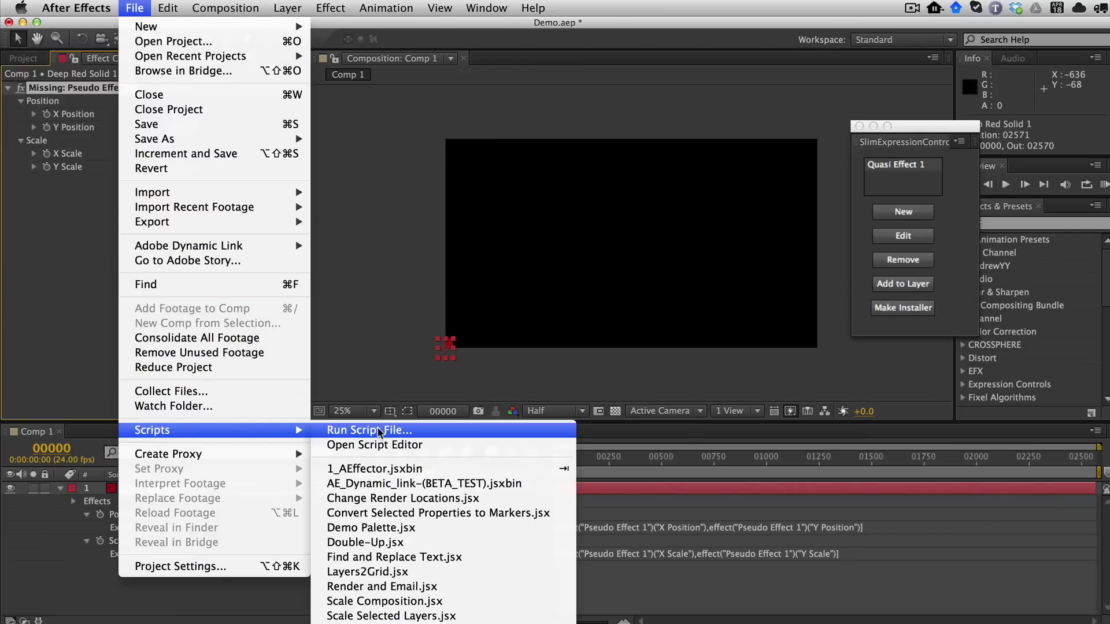
{"action": "left_click", "coordinate": [375, 431]}
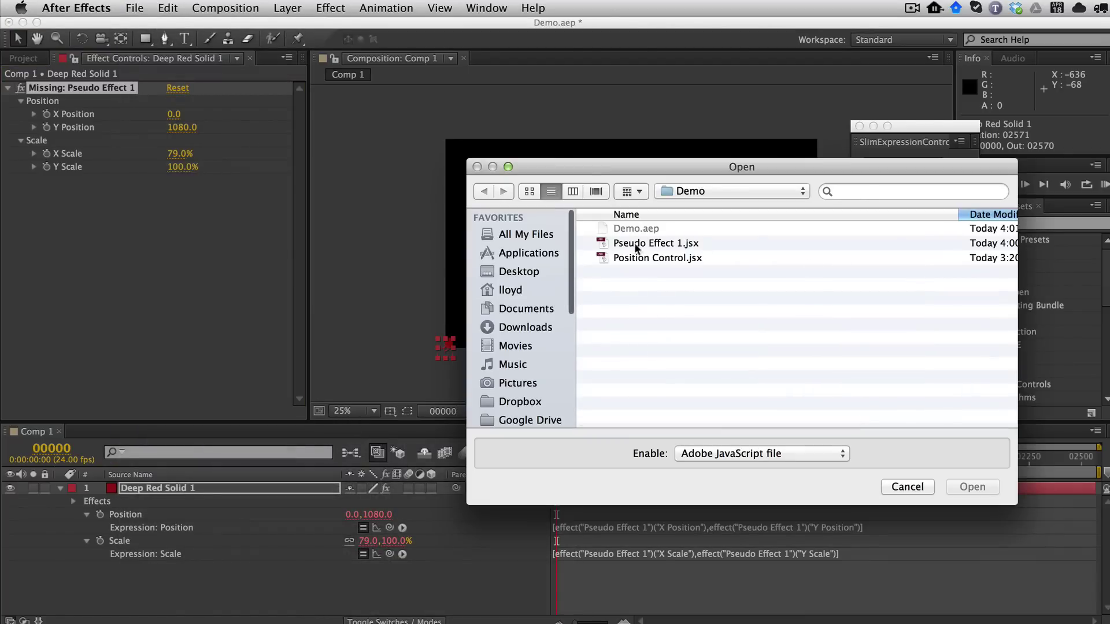
{"action": "left_click", "coordinate": [650, 242]}
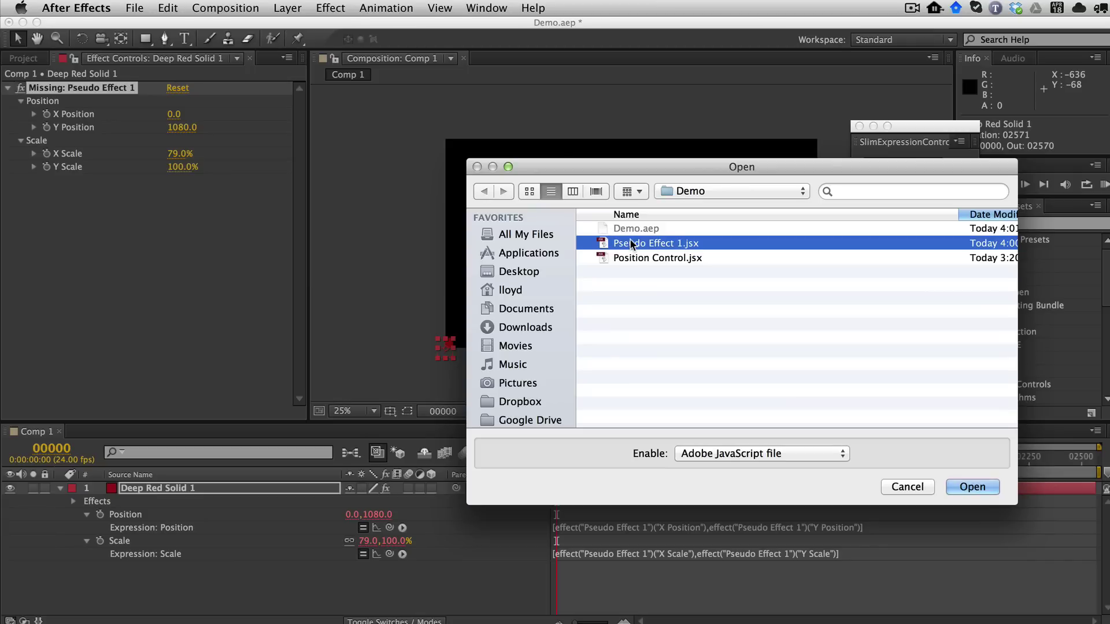
{"action": "left_click", "coordinate": [974, 488]}
{"action": "left_click_drag", "start_coordinate": [782, 423], "coordinate": [570, 202]}
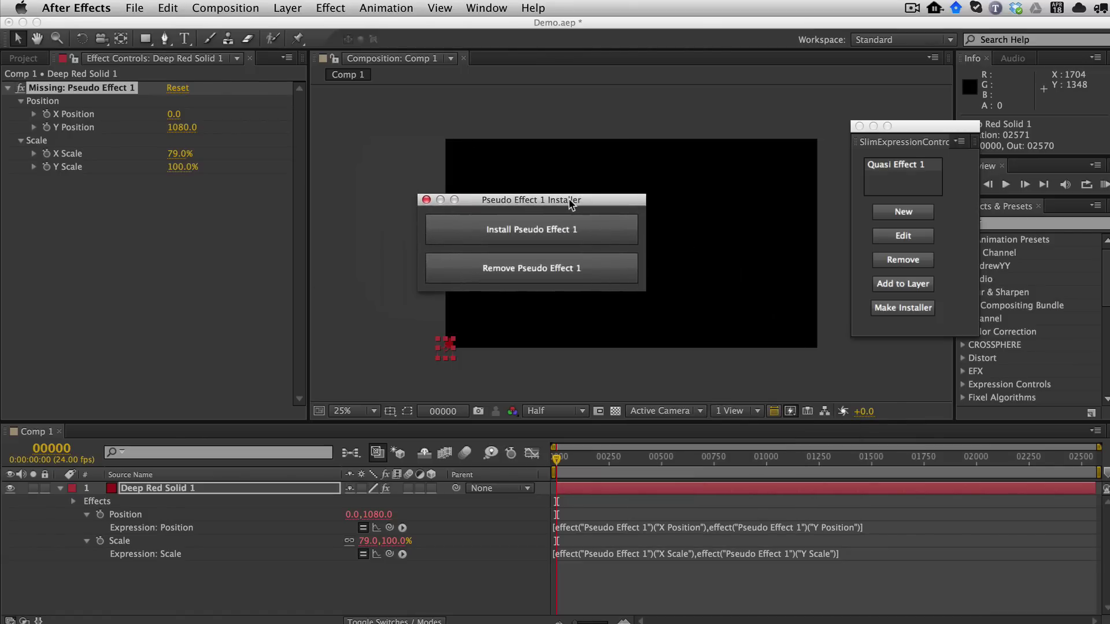
{"action": "left_click", "coordinate": [572, 231]}
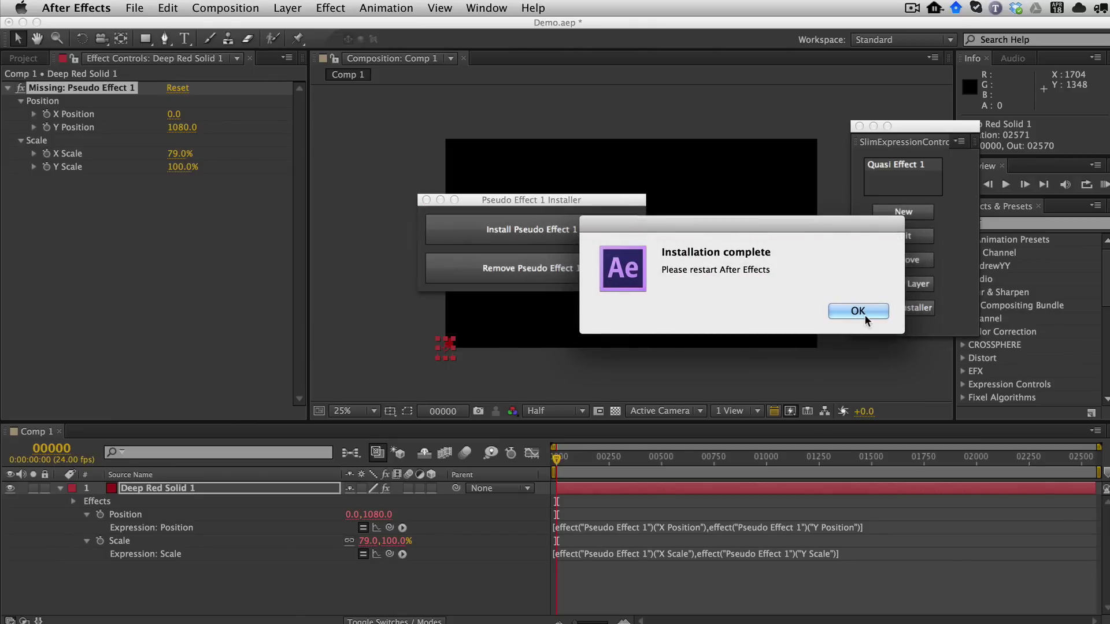
{"action": "left_click", "coordinate": [858, 312]}
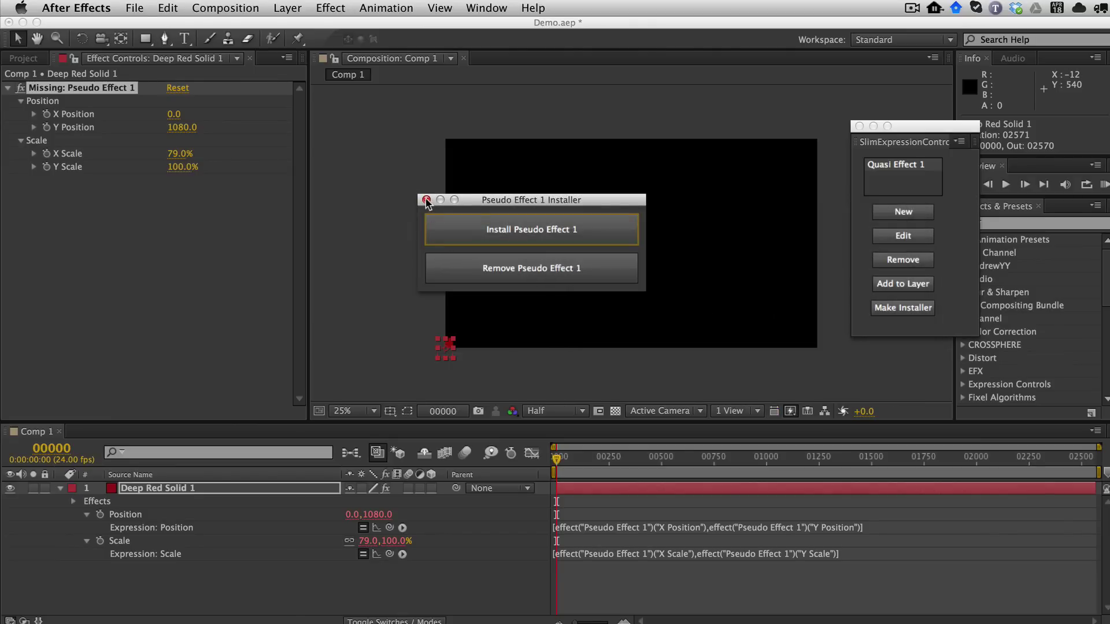
{"action": "left_click", "coordinate": [427, 200]}
{"action": "left_click", "coordinate": [76, 8]}
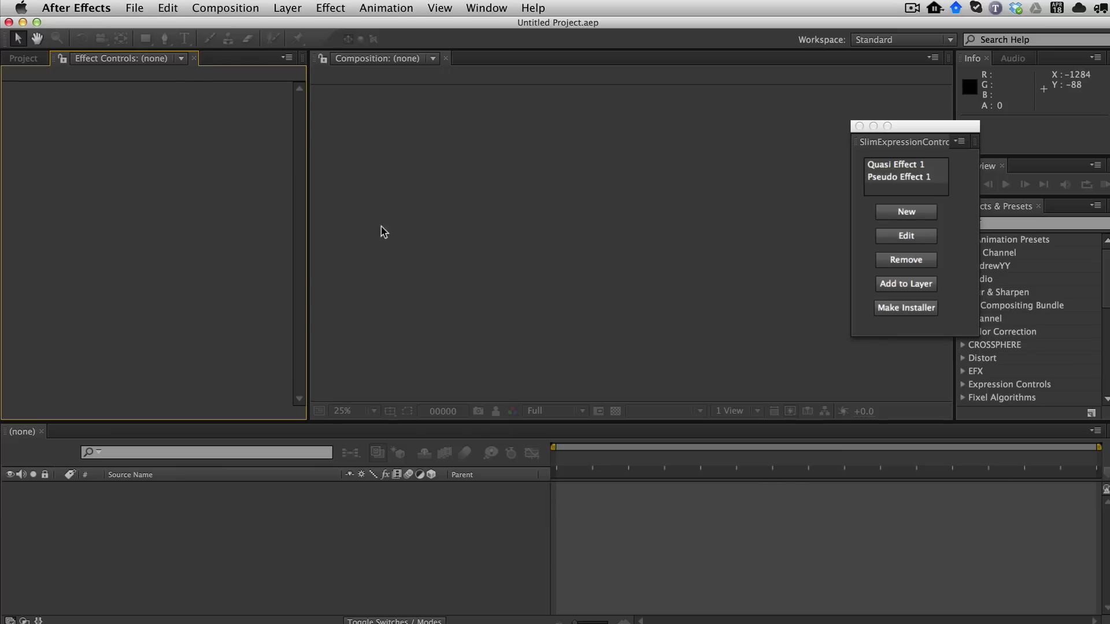
Step: Reopen Demo.aep and scrub Deep Red Solid 1's Pseudo Effect 1 position to 810,650
{"action": "left_click", "coordinate": [136, 8]}
{"action": "mouse_move", "coordinate": [190, 56]}
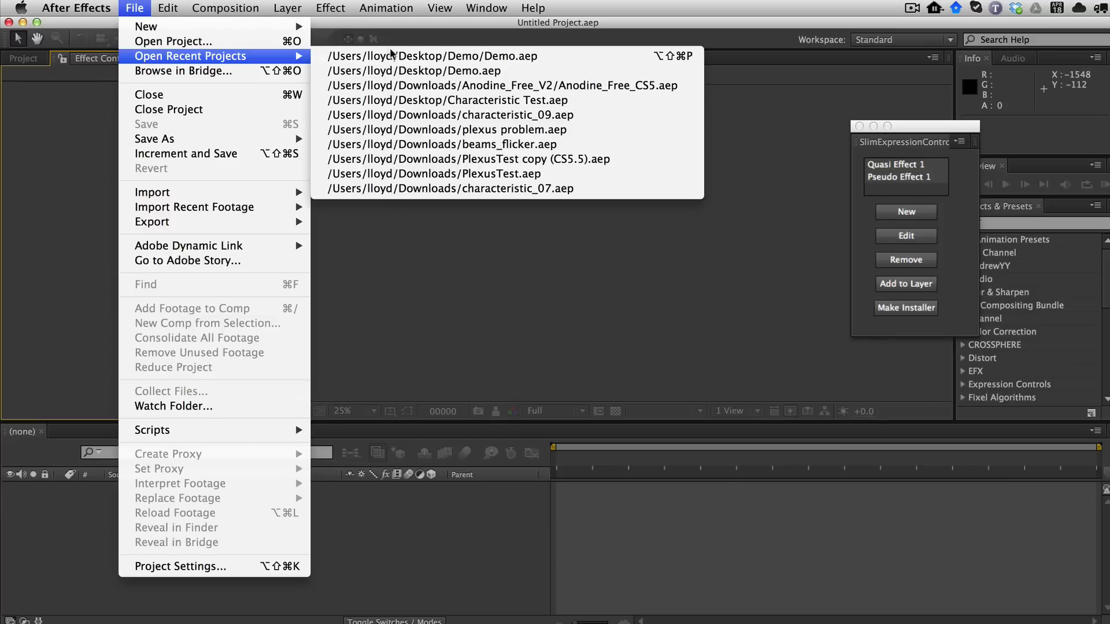
{"action": "left_click", "coordinate": [392, 56]}
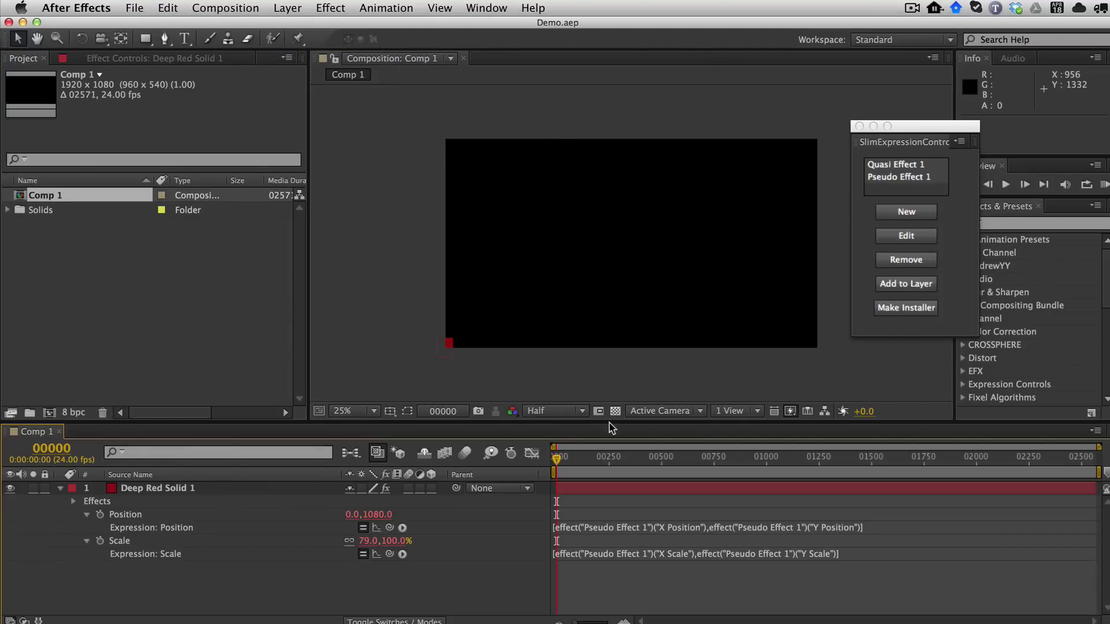
{"action": "left_click", "coordinate": [152, 490]}
{"action": "double_click", "coordinate": [152, 490]}
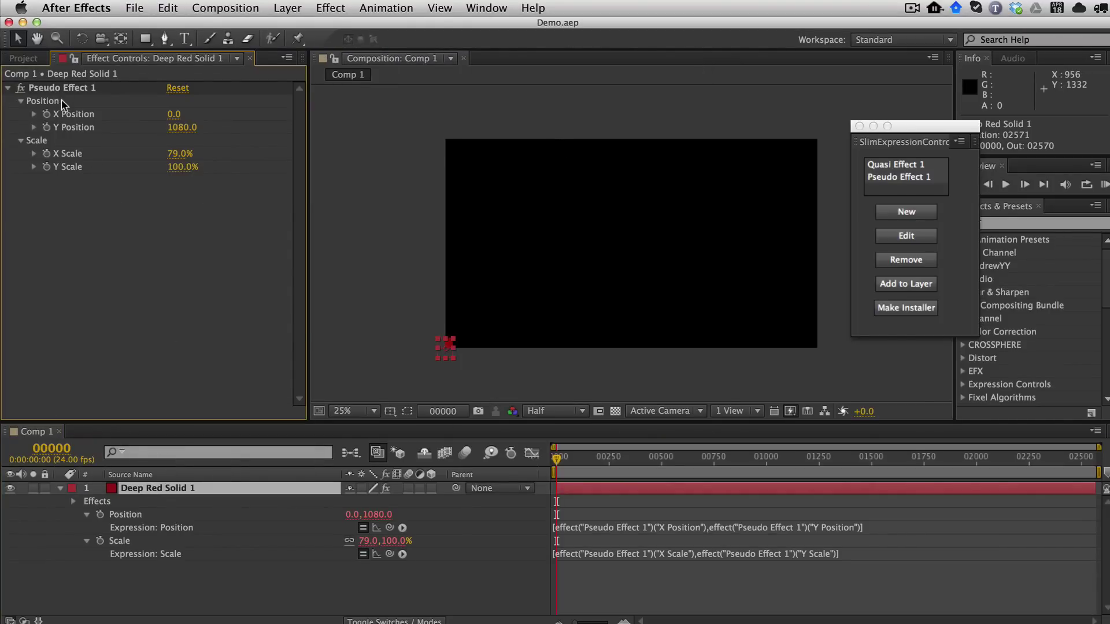
{"action": "mouse_move", "coordinate": [654, 456]}
{"action": "left_mouse_down"}
{"action": "mouse_move", "coordinate": [719, 454]}
{"action": "mouse_move", "coordinate": [664, 456]}
{"action": "left_mouse_up"}
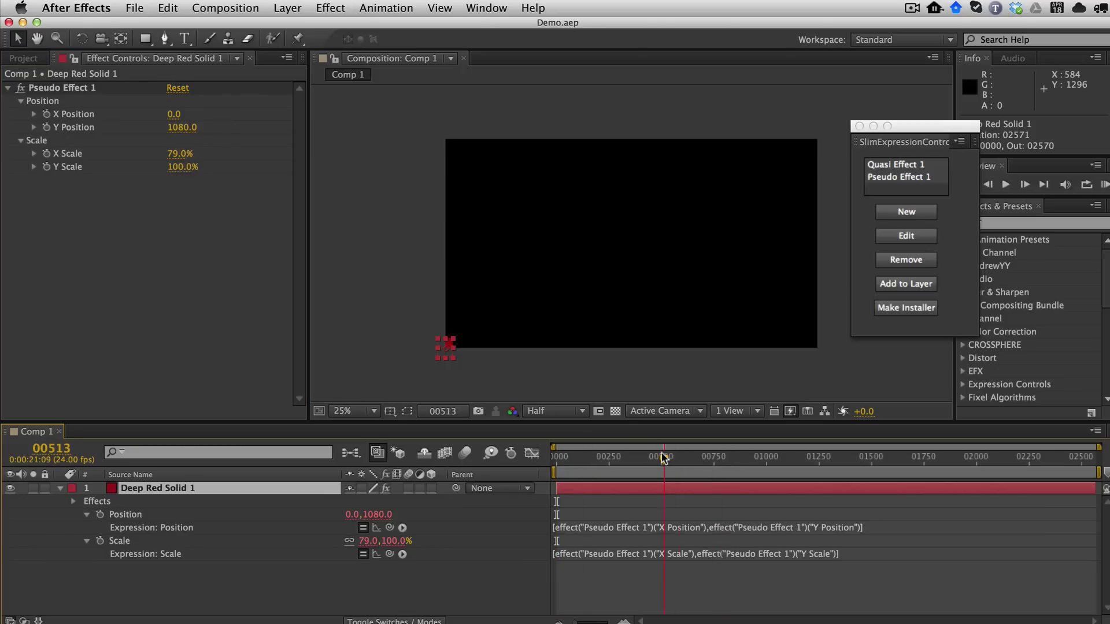
{"action": "mouse_move", "coordinate": [174, 114]}
{"action": "left_mouse_down"}
{"action": "mouse_move", "coordinate": [228, 153]}
{"action": "mouse_move", "coordinate": [149, 118]}
{"action": "left_mouse_up"}
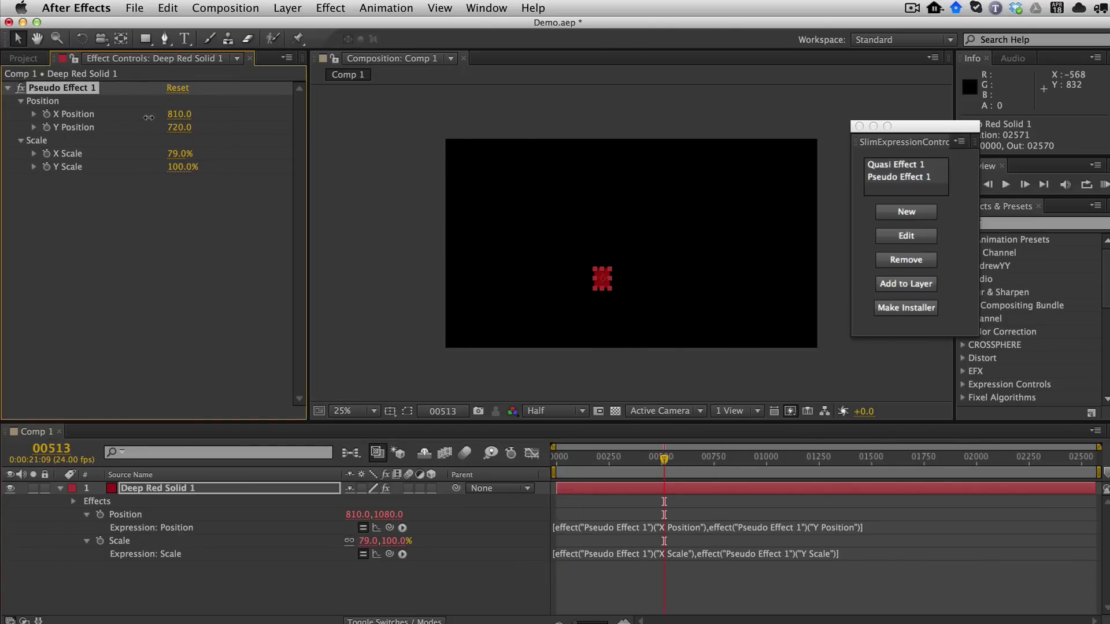
{"action": "left_click_drag", "start_coordinate": [149, 118], "coordinate": [151, 127]}
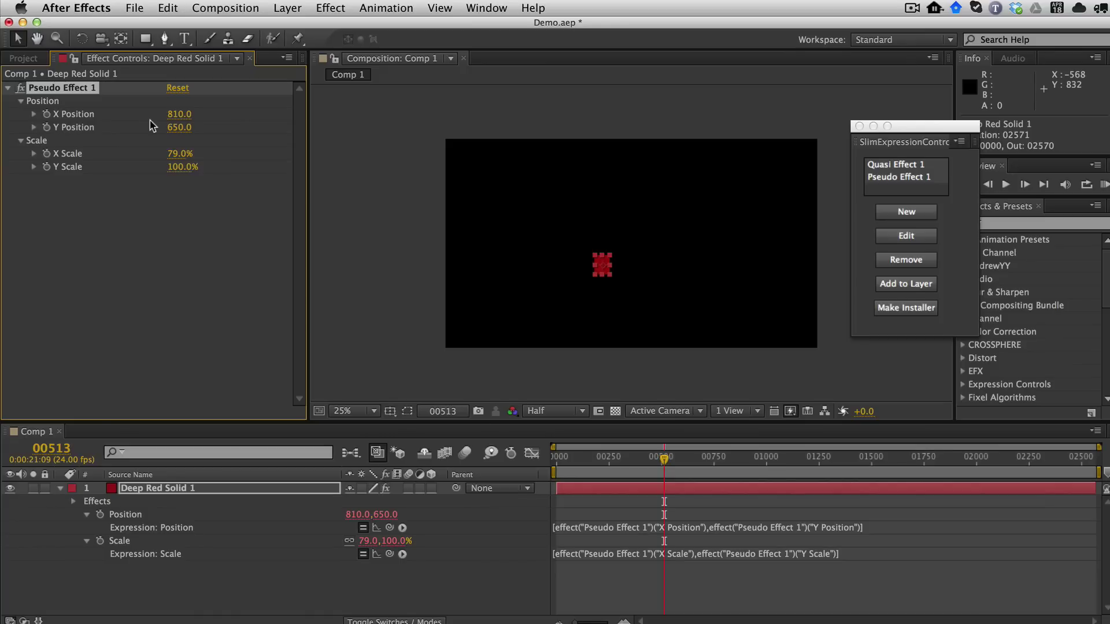